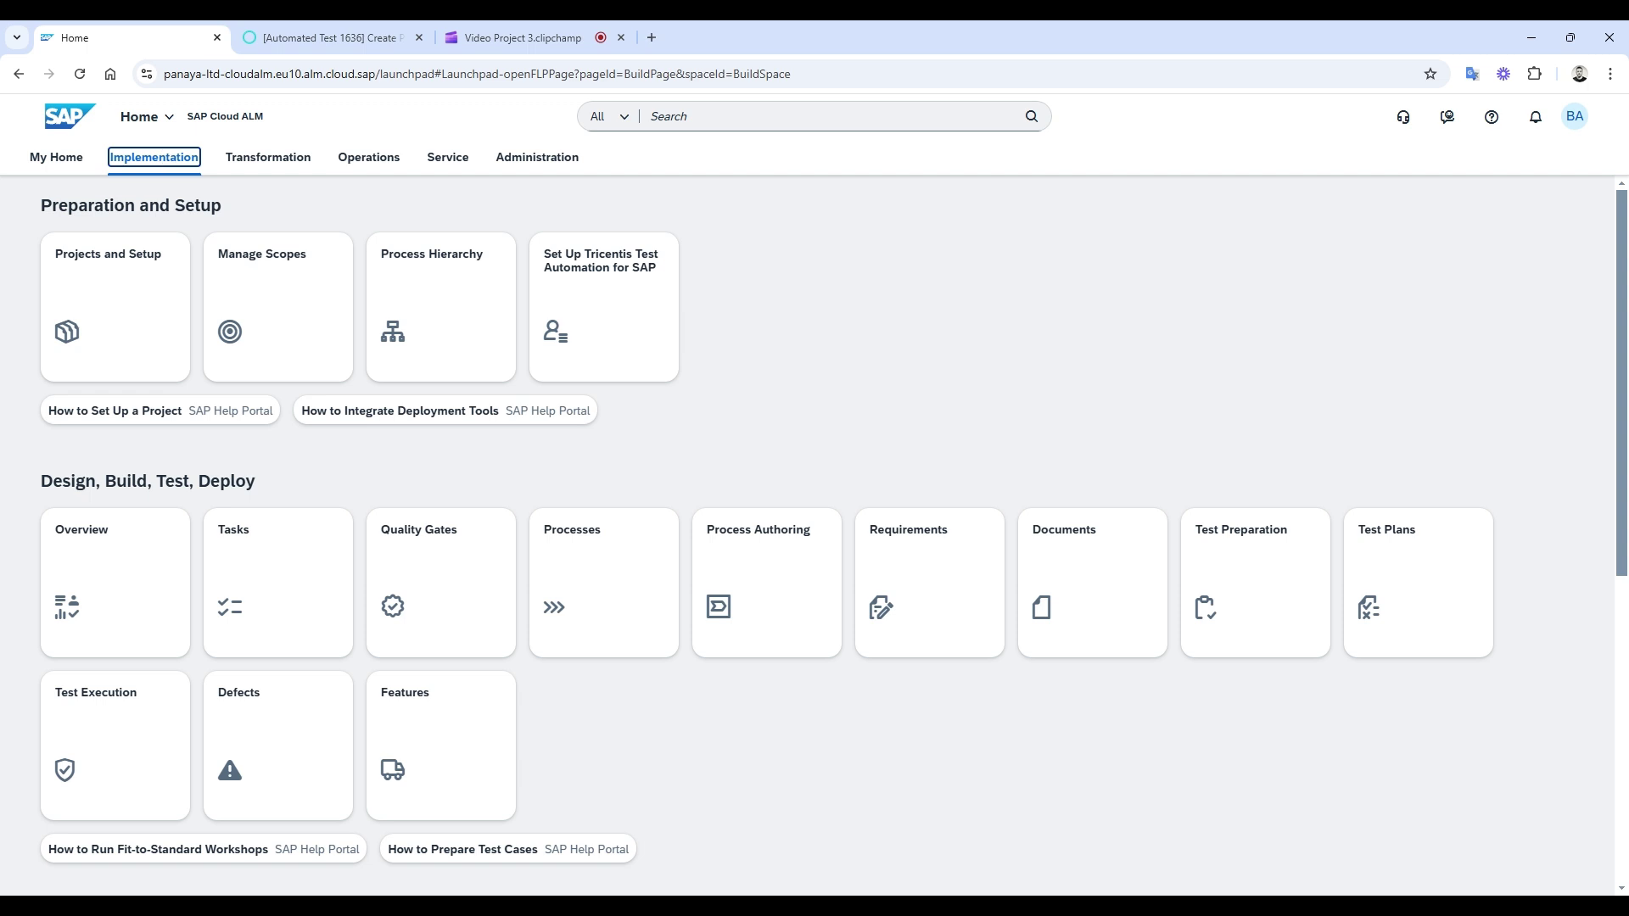
Step: In Test Preparation's automated test cases, start an import and load the Panaya provider's test cases
left_click(1246, 556)
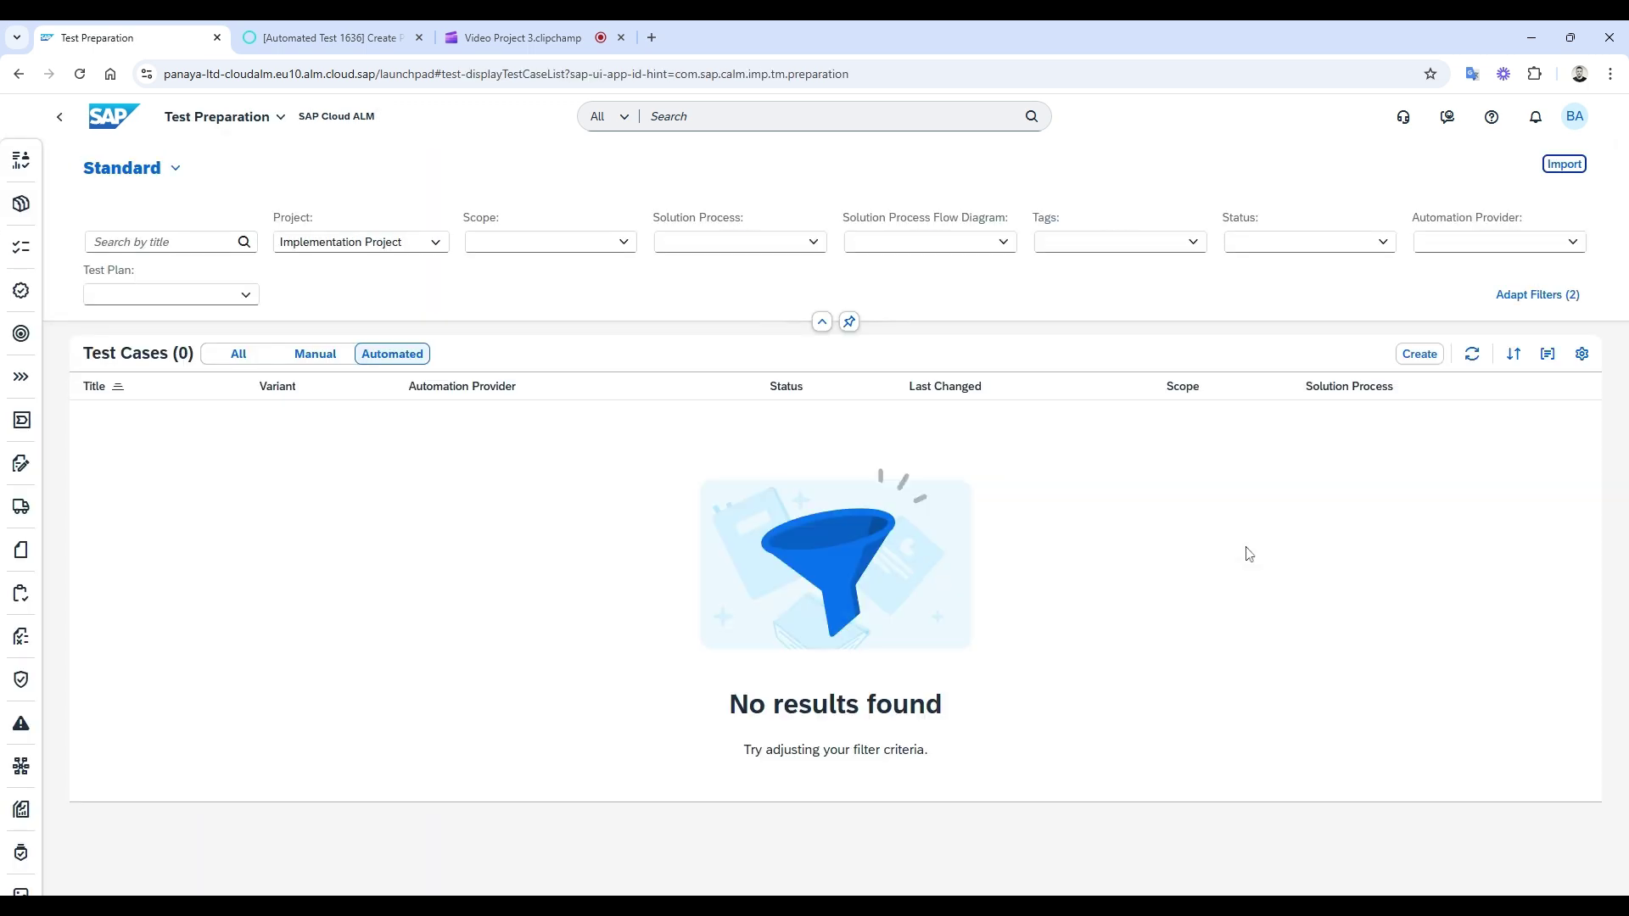
left_click(322, 355)
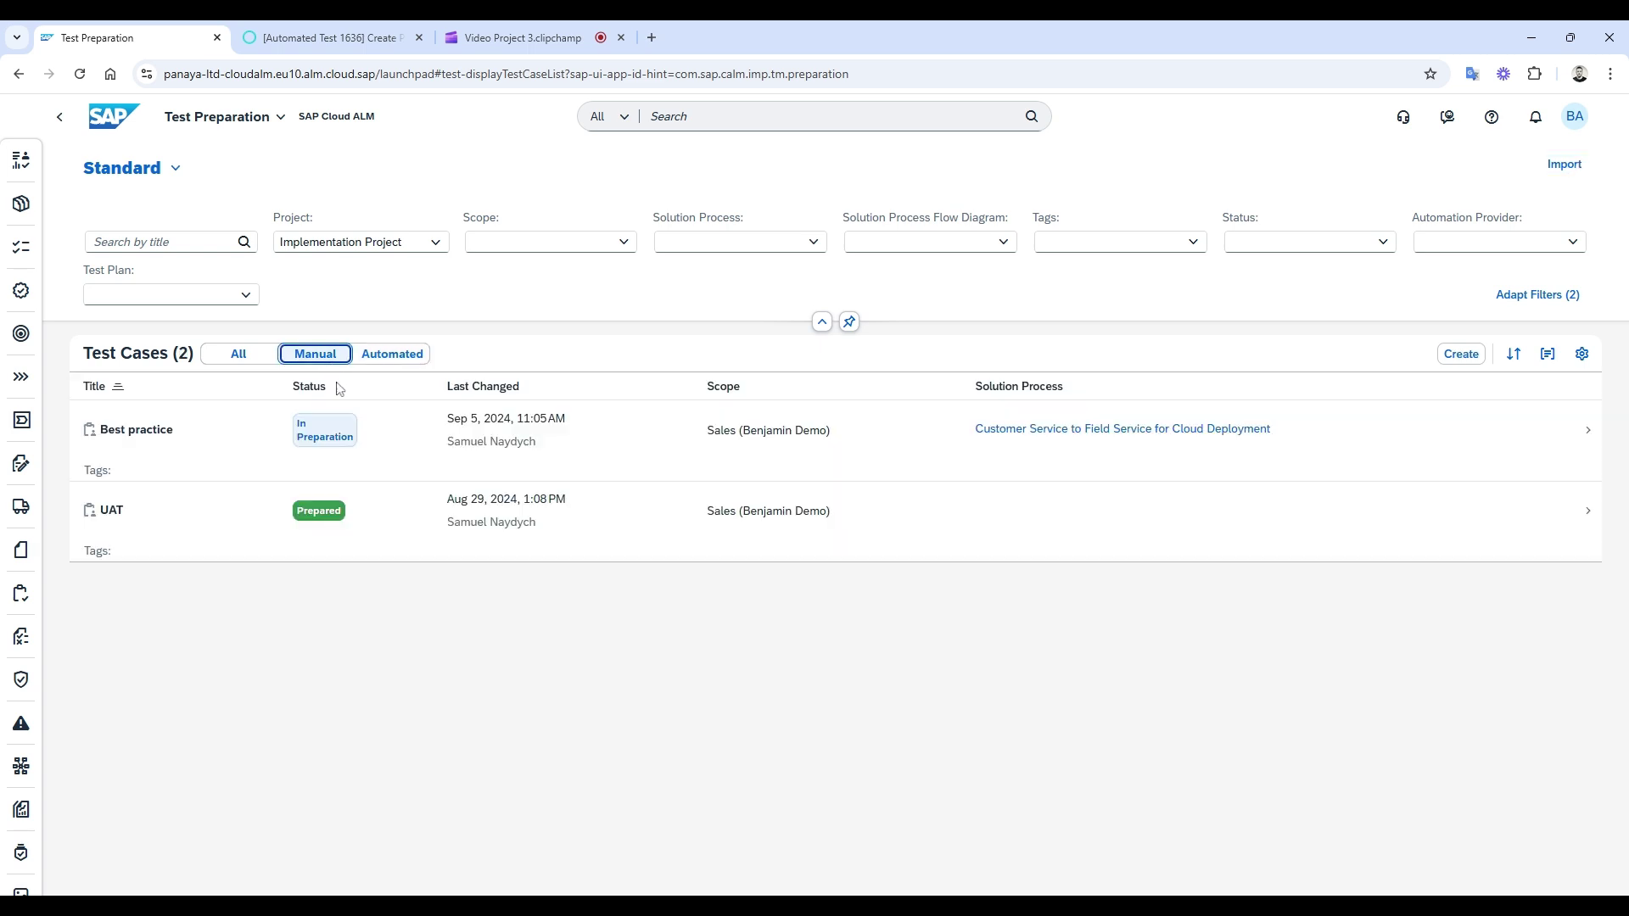
left_click(394, 362)
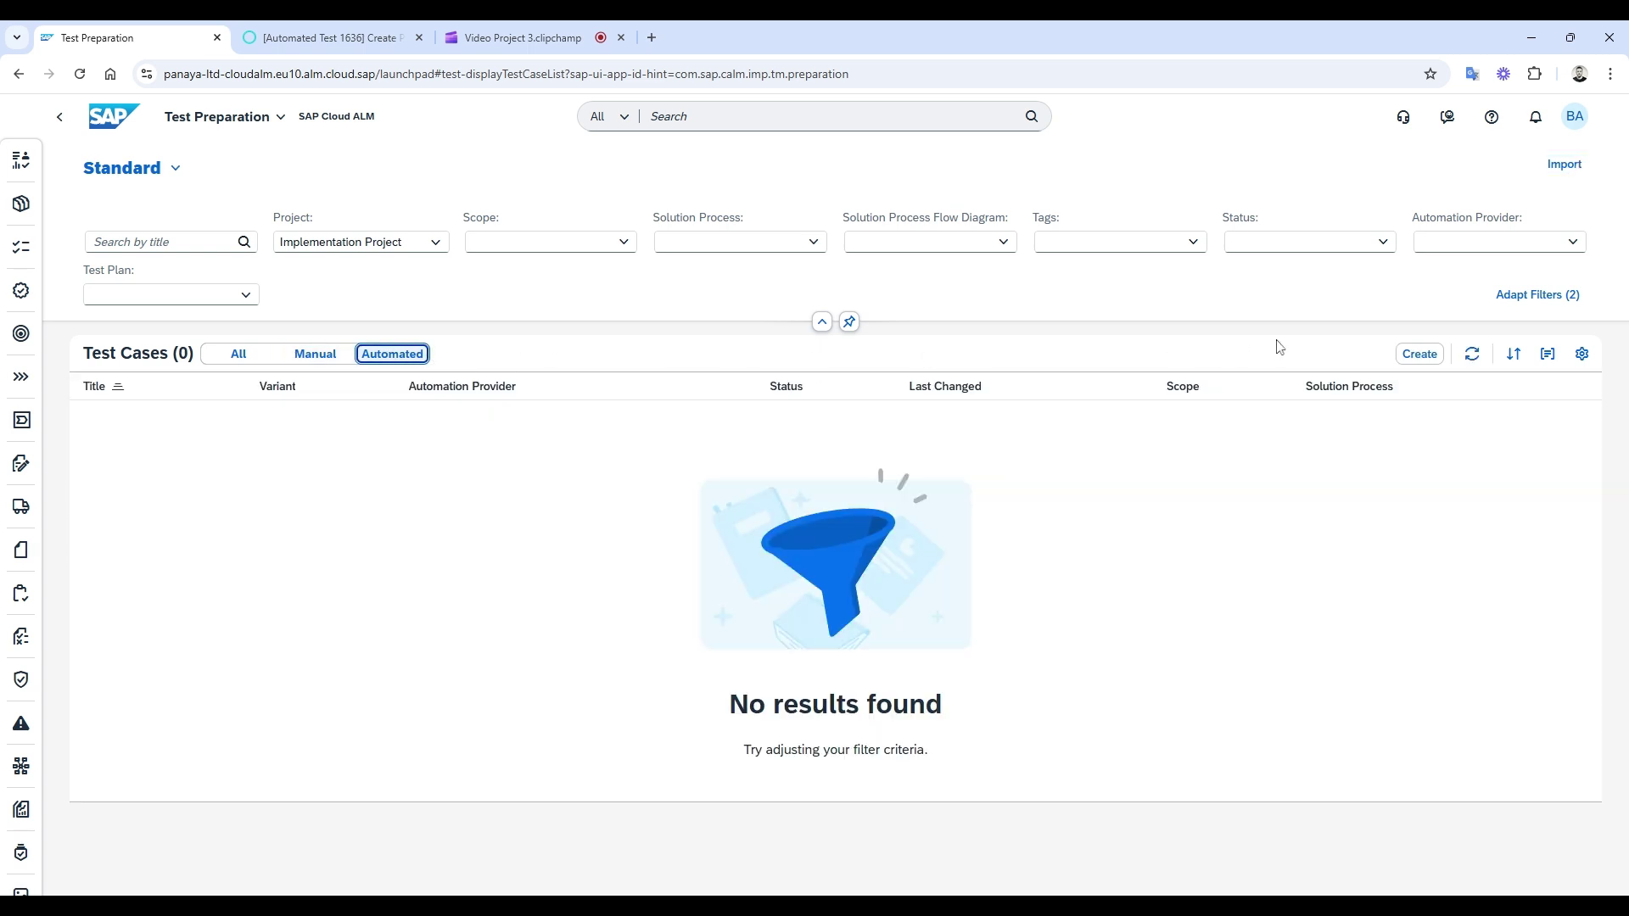
left_click(1566, 166)
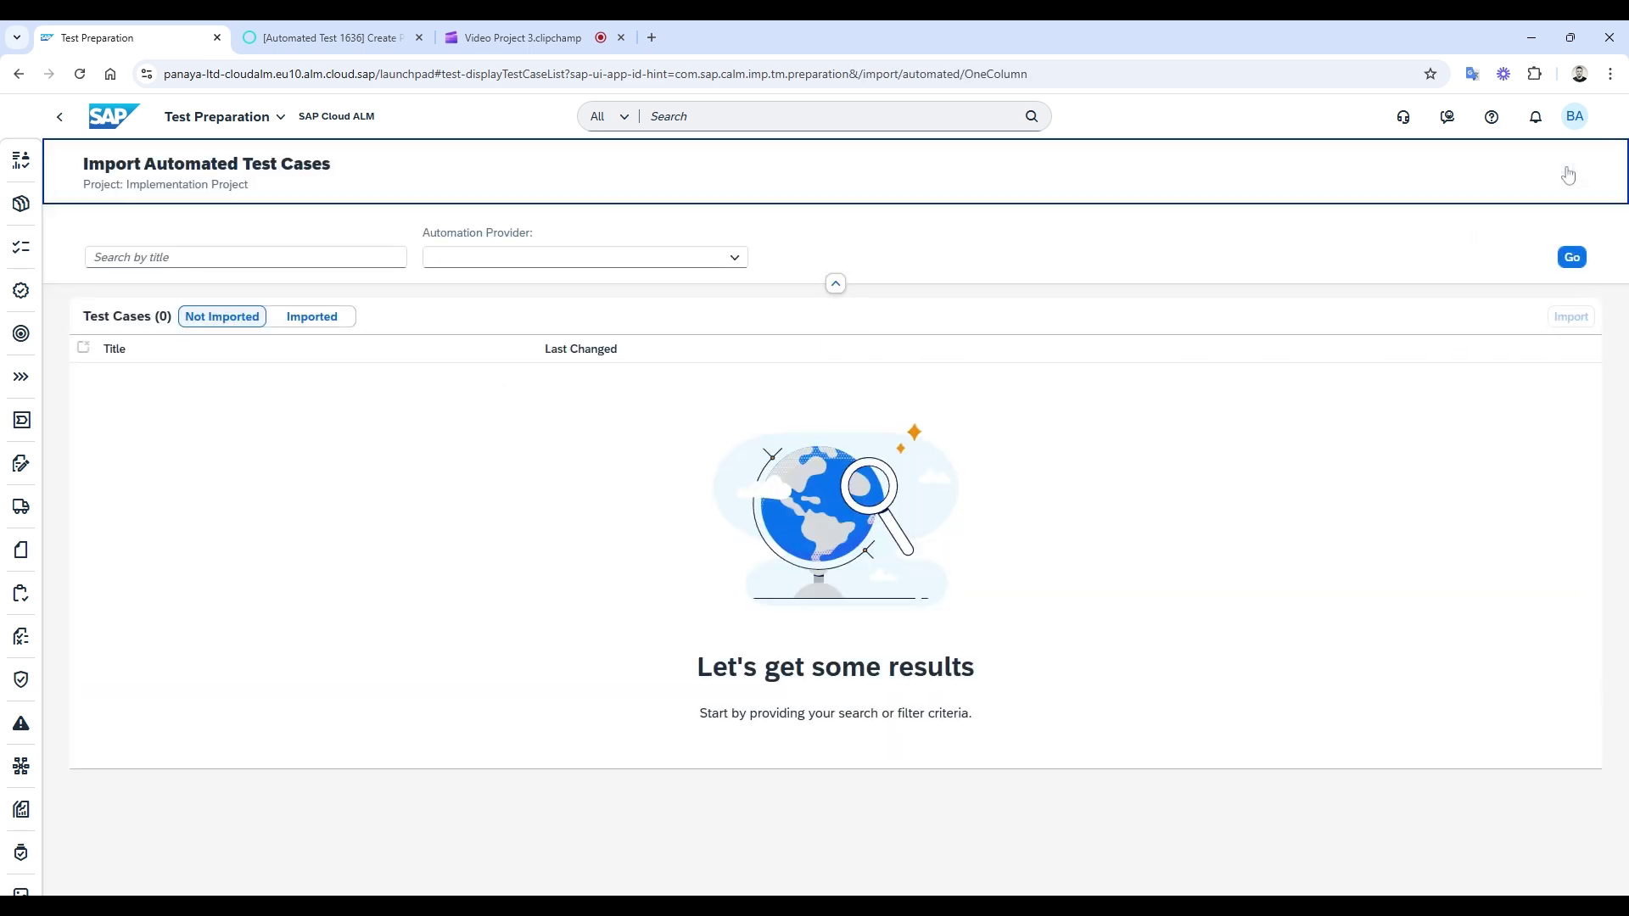
left_click(735, 257)
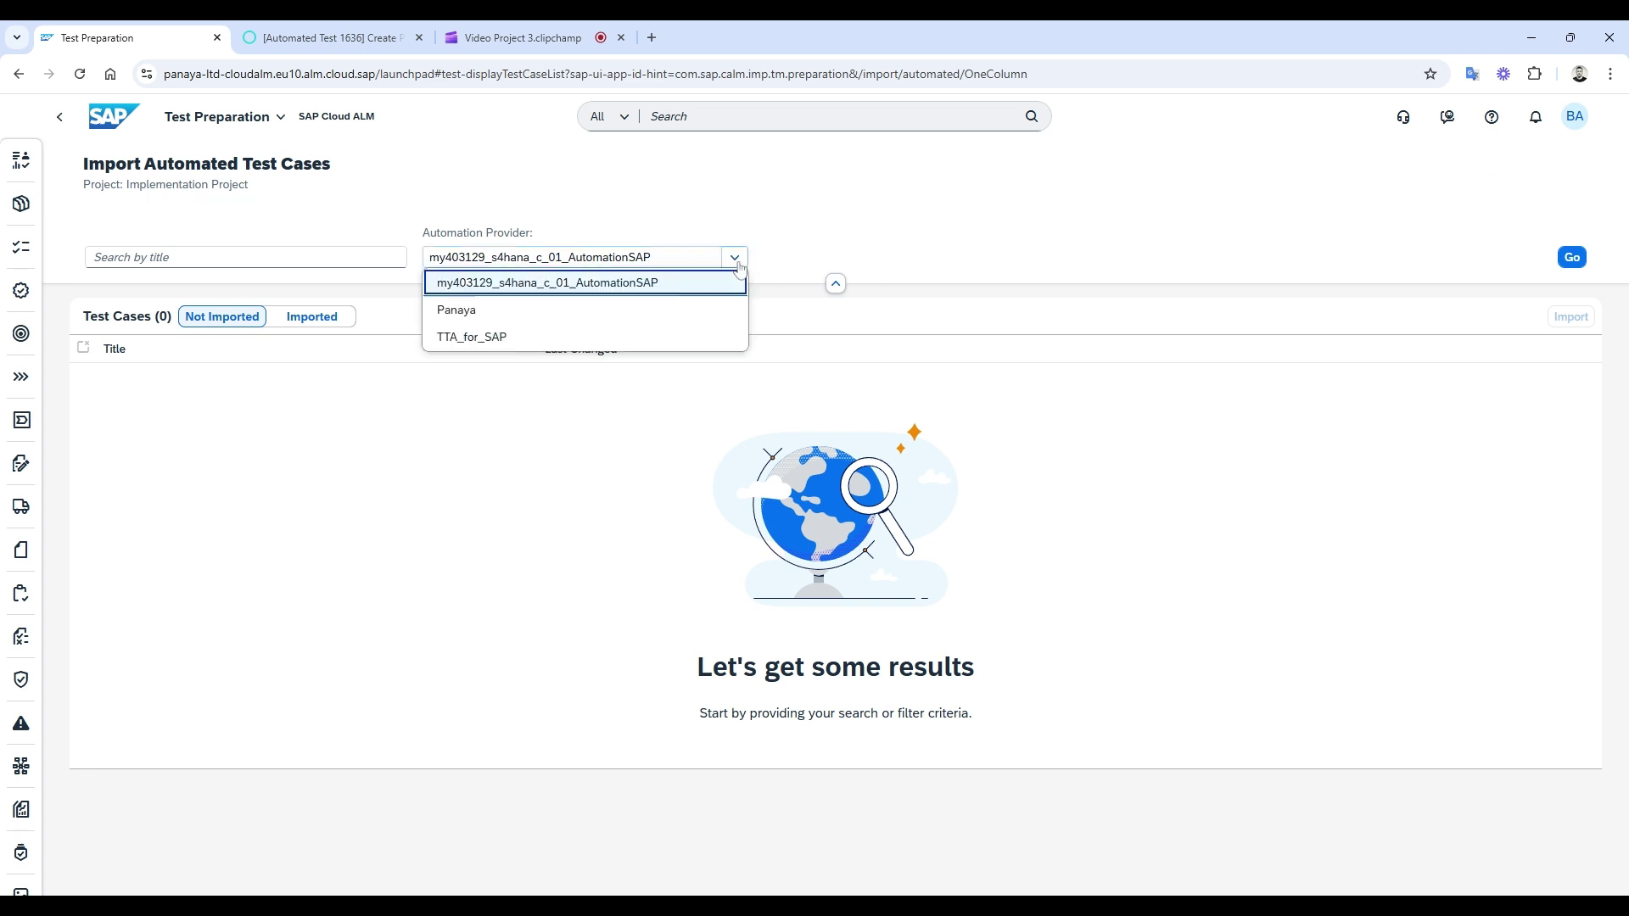
left_click(541, 314)
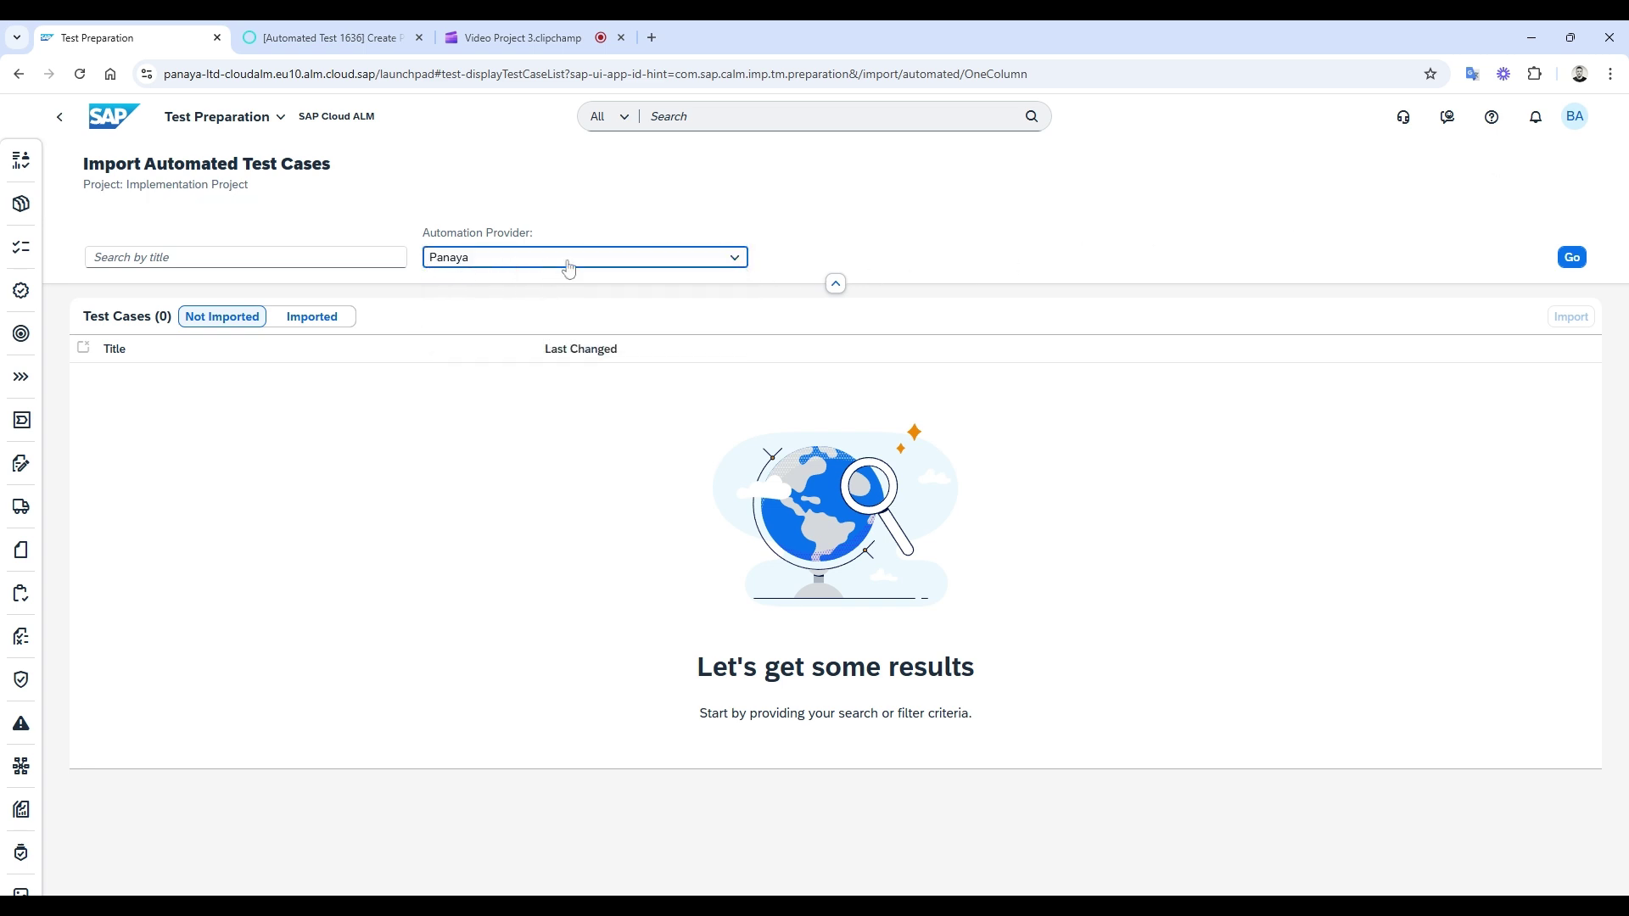
left_click(1571, 257)
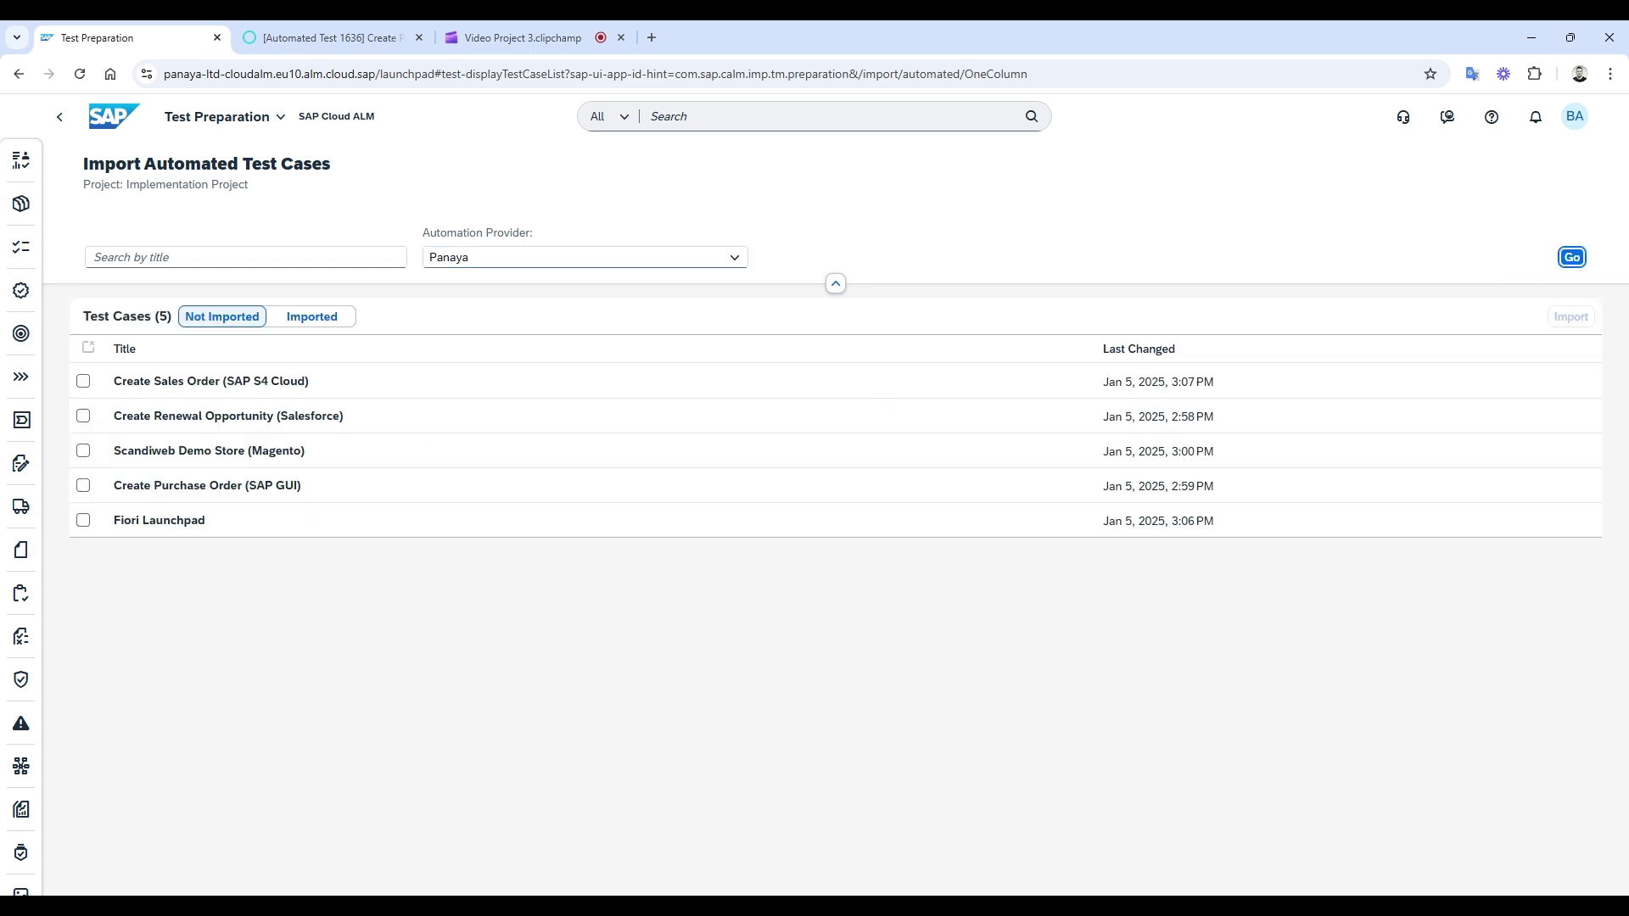
Step: Select Create Sales Order, Create Renewal Opportunity, Scandiweb Demo Store, Create Purchase Order and Fiori Launchpad for import
left_click(83, 381)
left_click(83, 415)
left_click(83, 450)
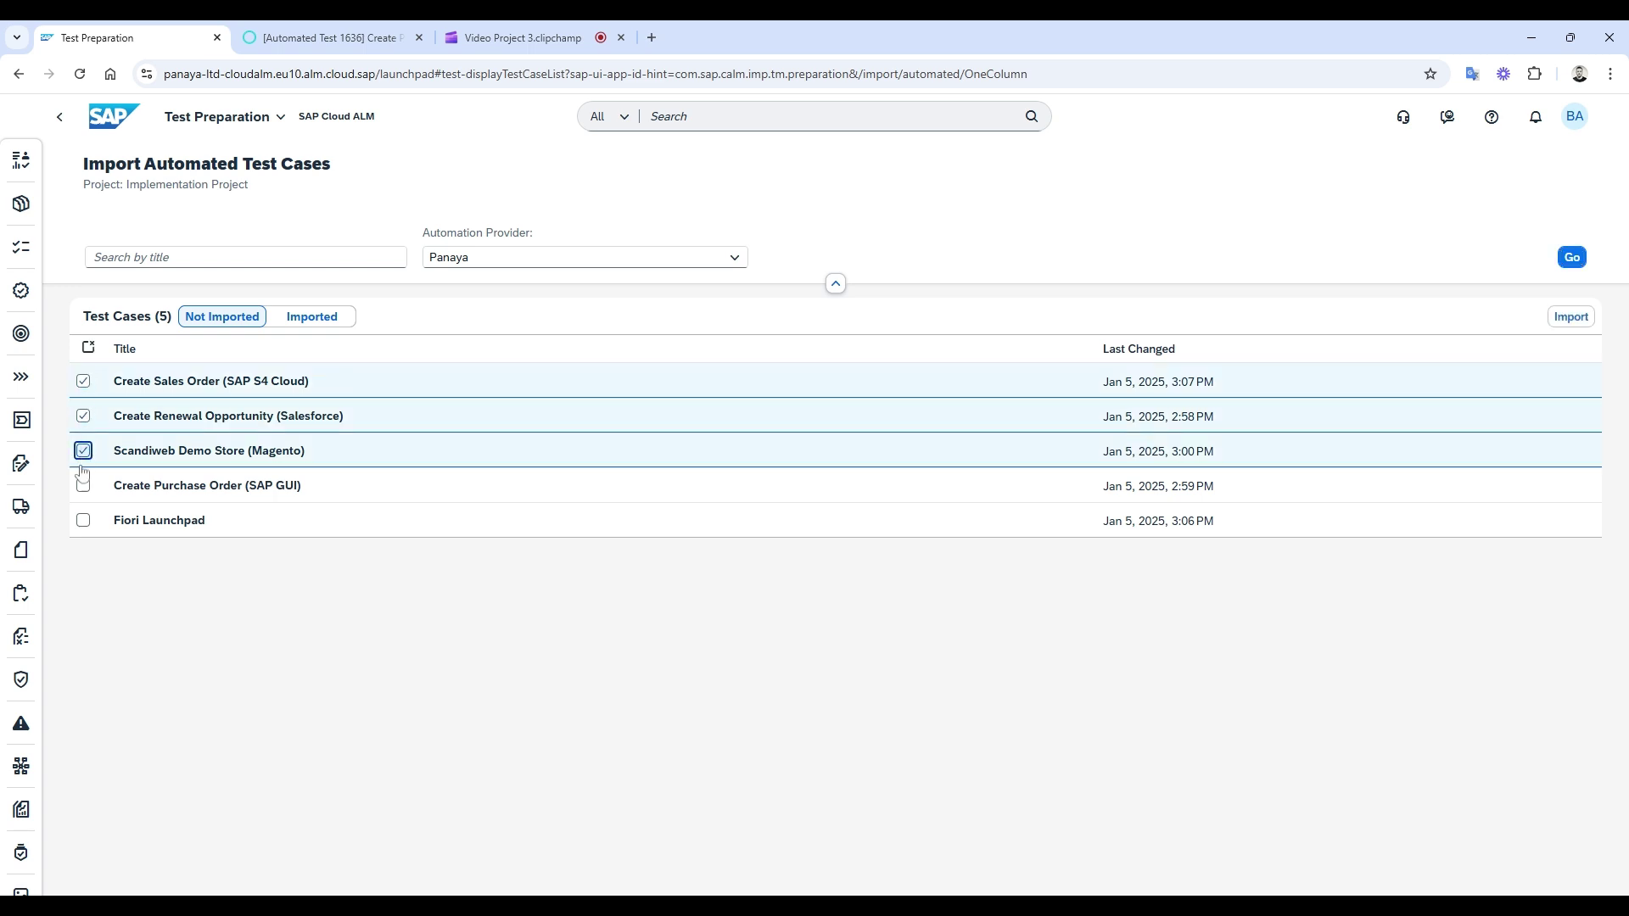
left_click(83, 485)
left_click(82, 519)
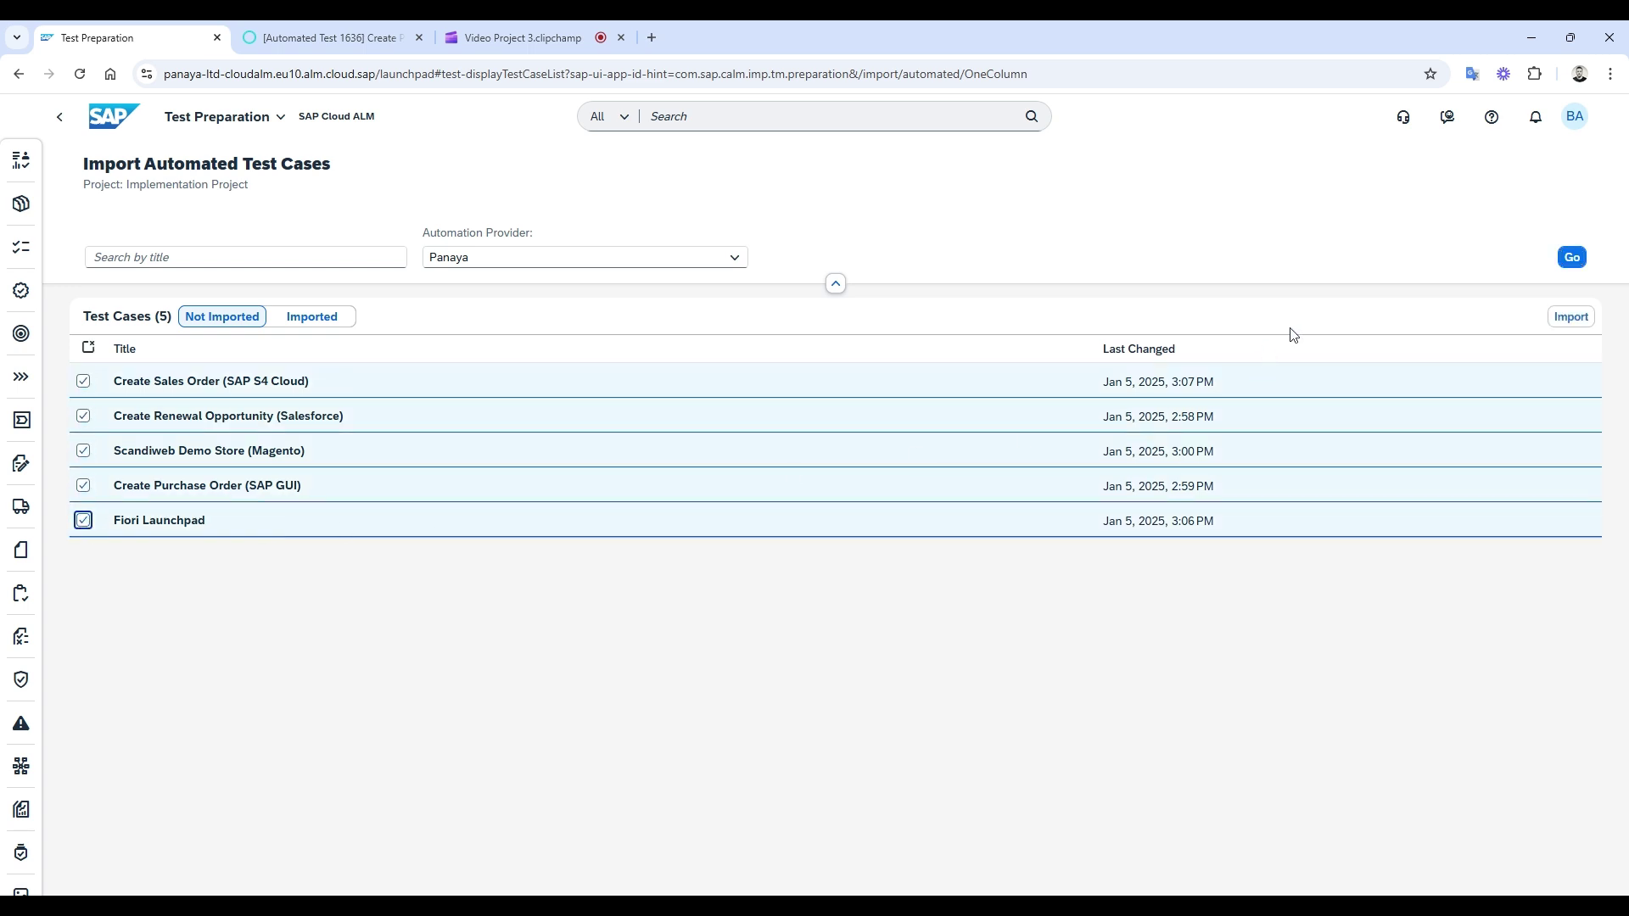
left_click(1569, 321)
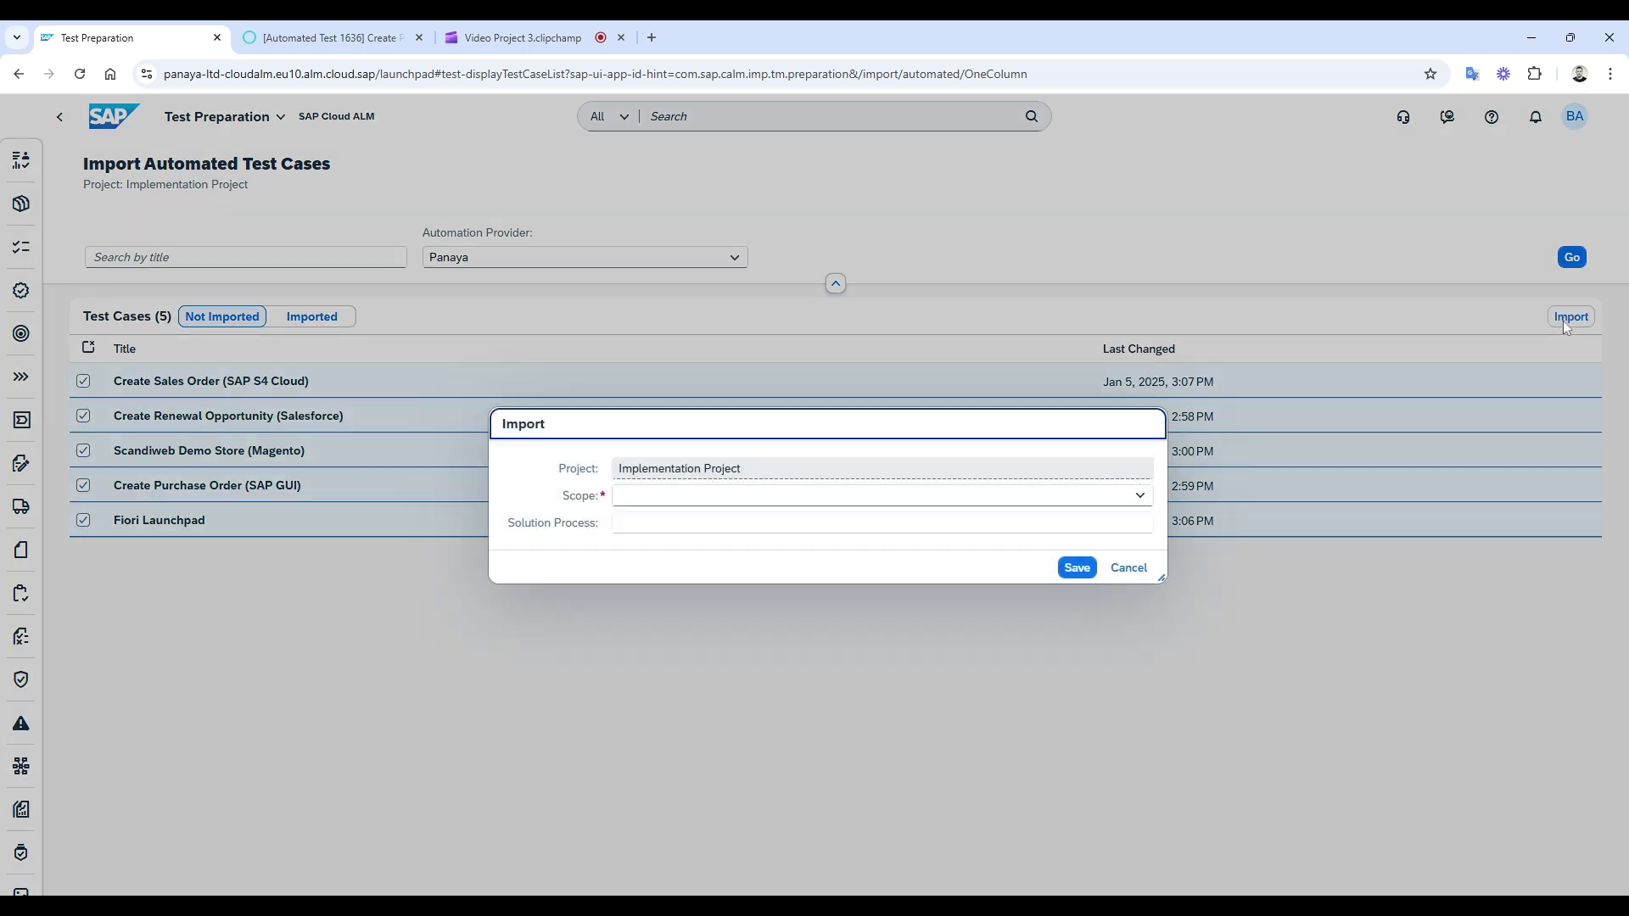
Step: Save the import with scope Sales and process Customer Service to Field Service for Cloud Deployment
left_click(1140, 496)
left_click(681, 605)
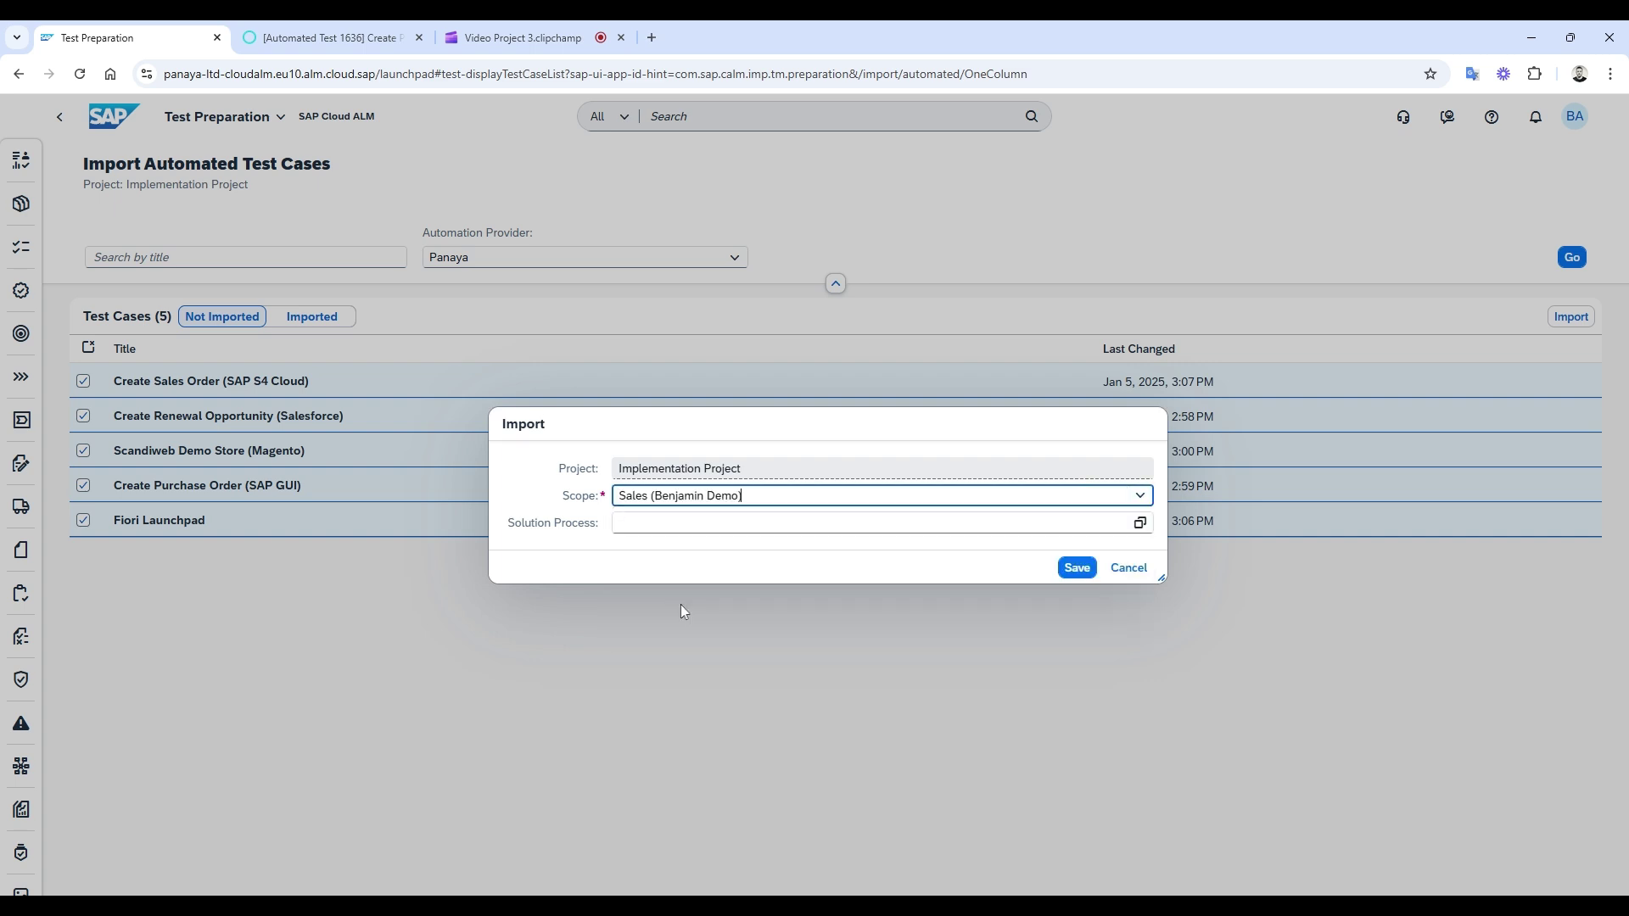
left_click(1139, 524)
scroll(843, 530, "down", 4)
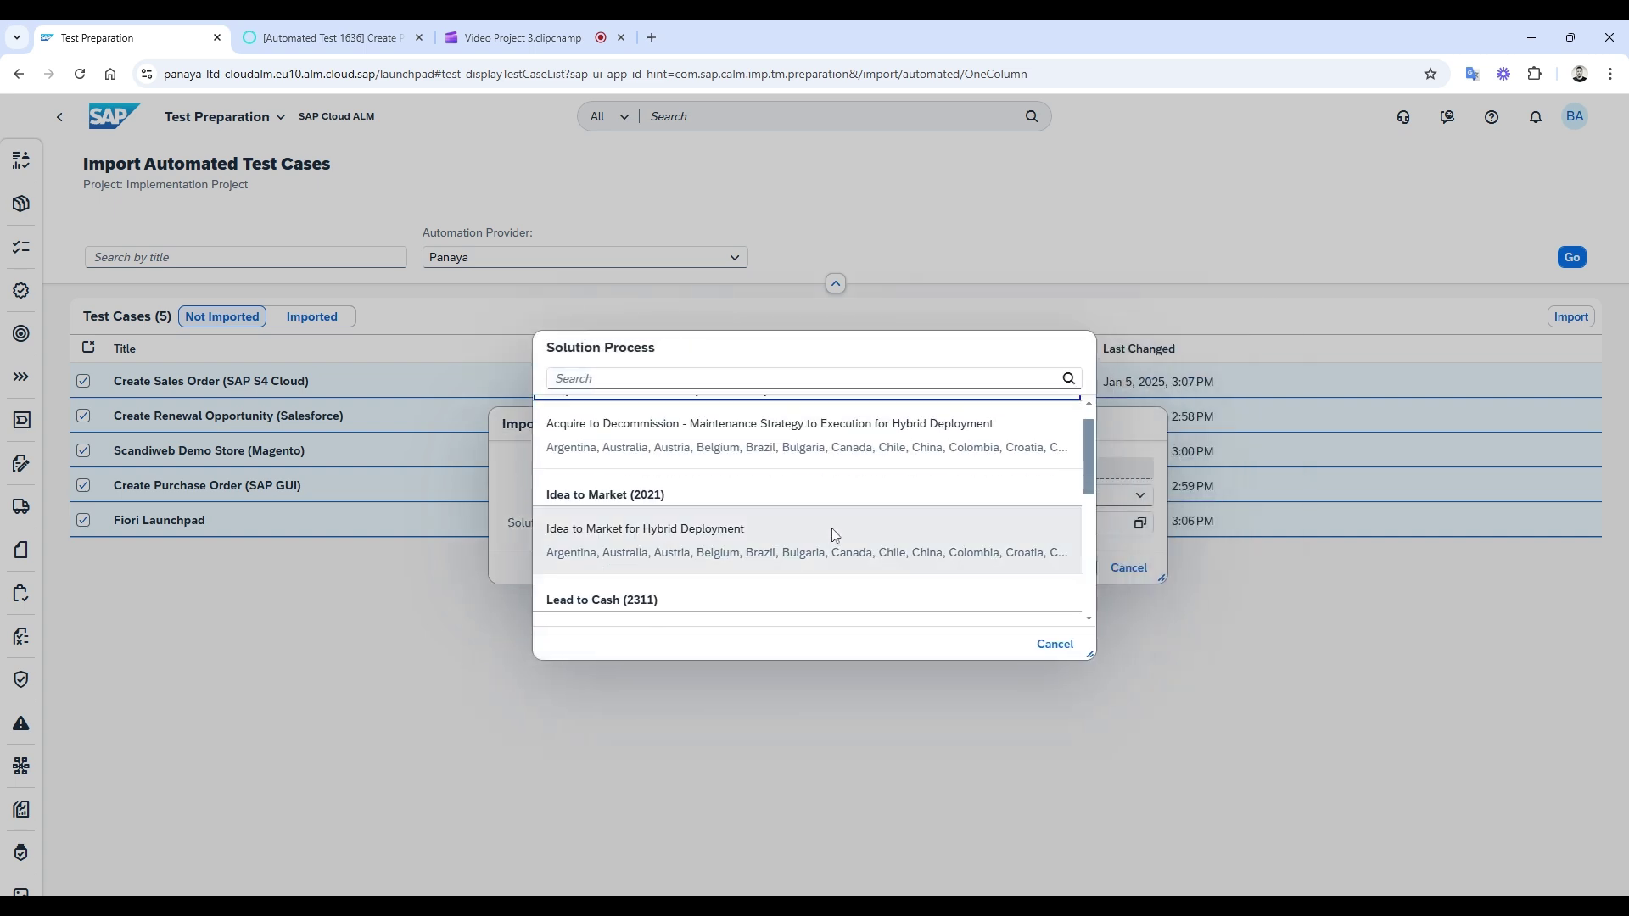
left_click(812, 526)
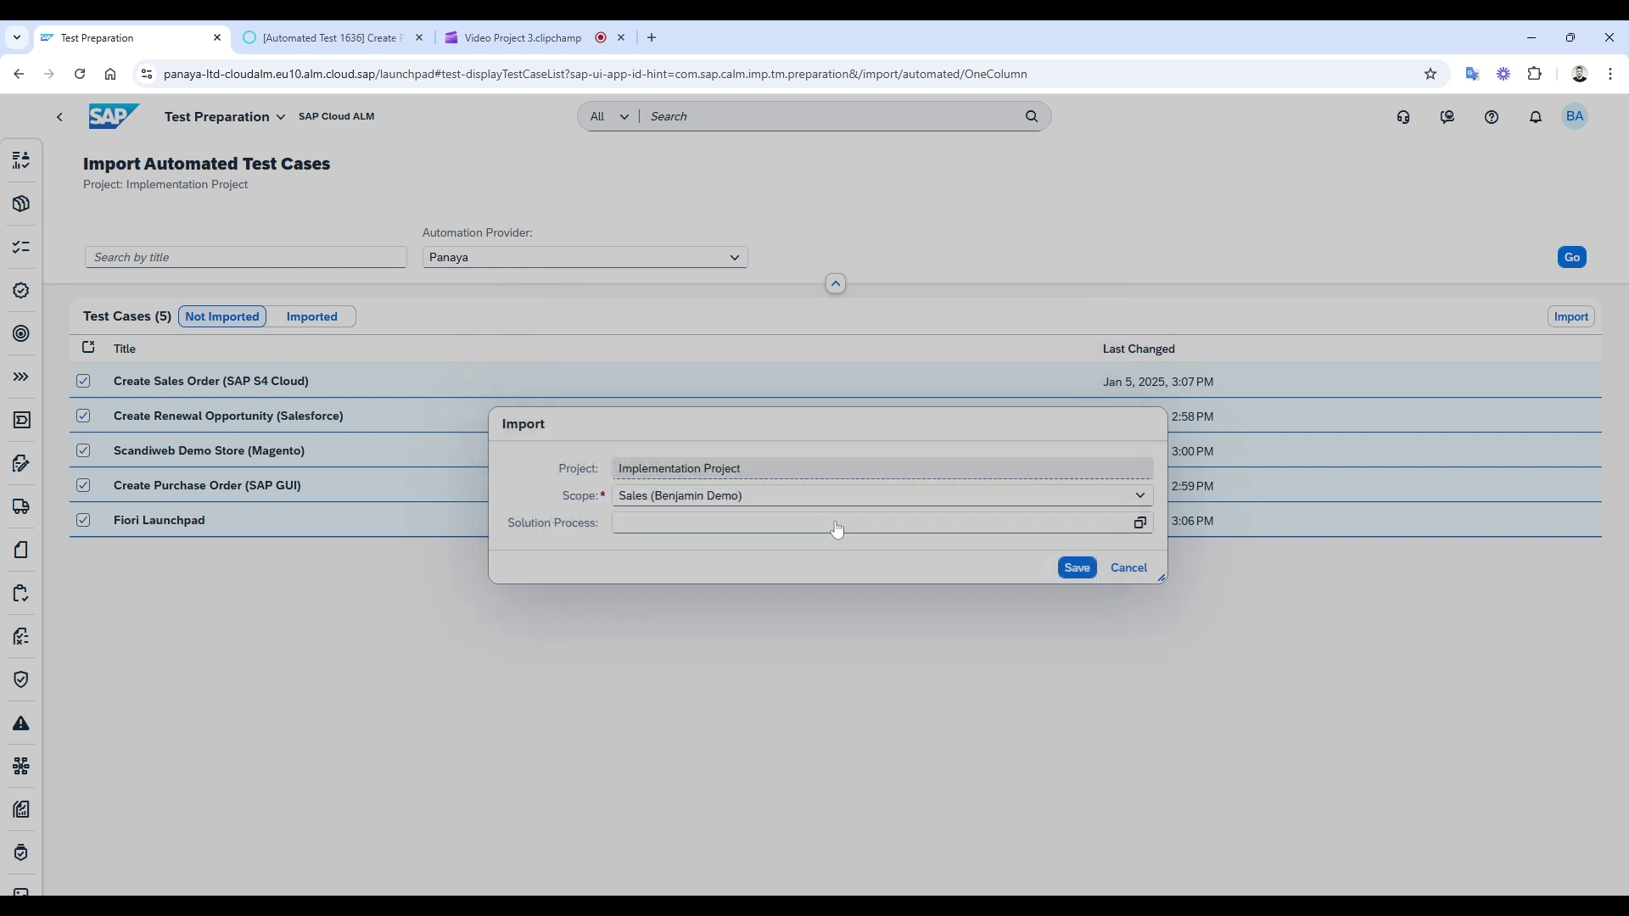
left_click(1079, 569)
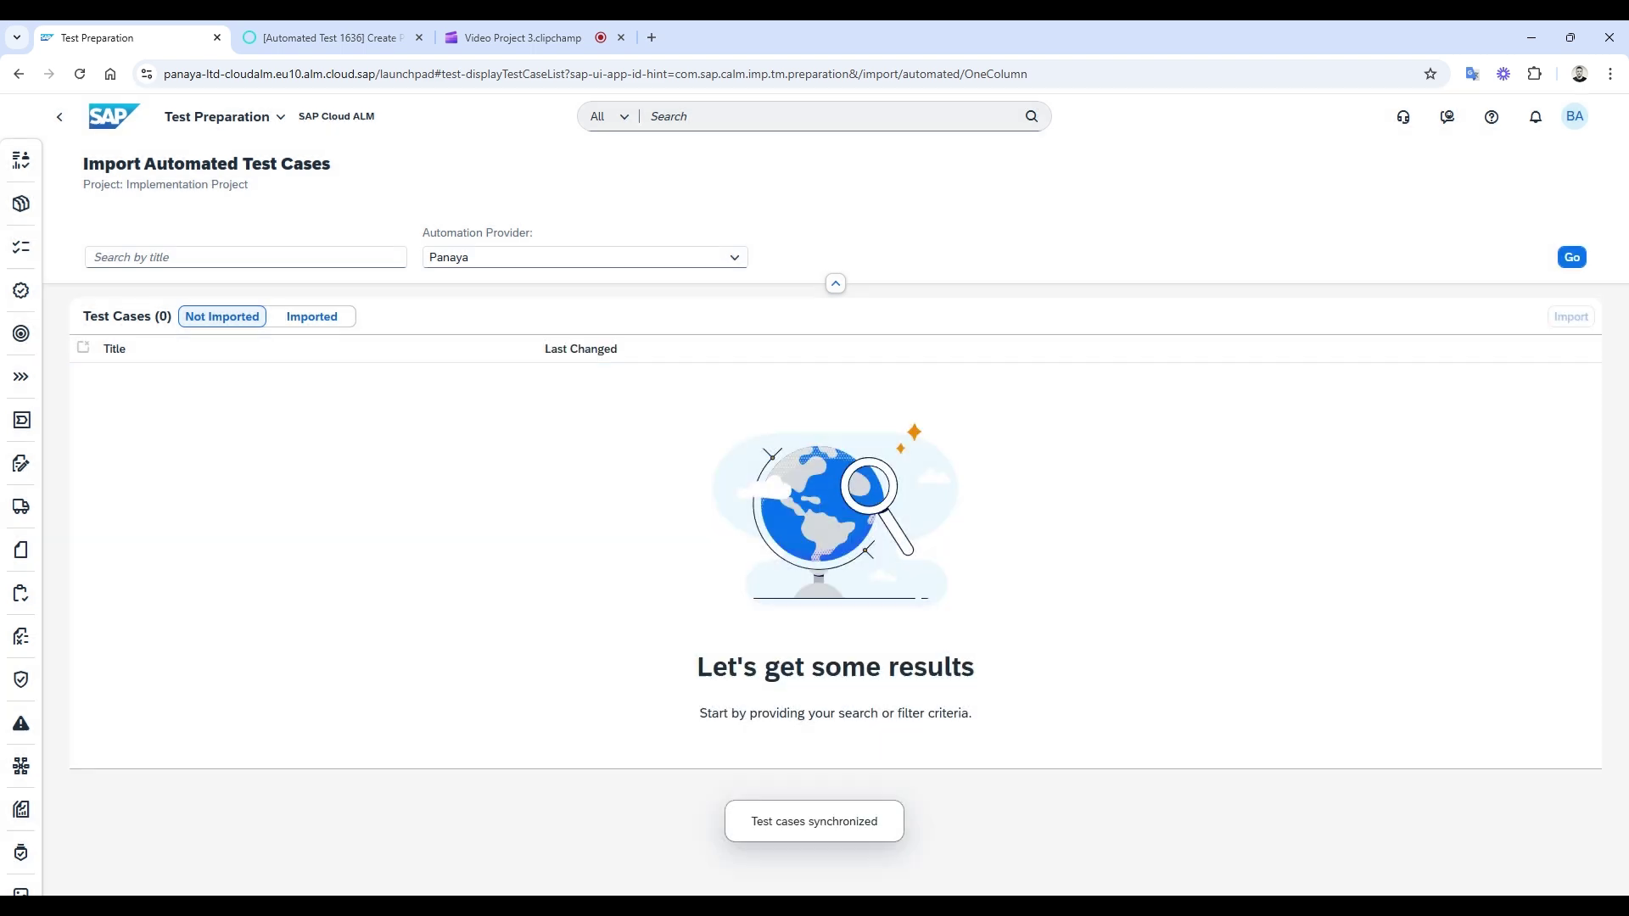
left_click(26, 596)
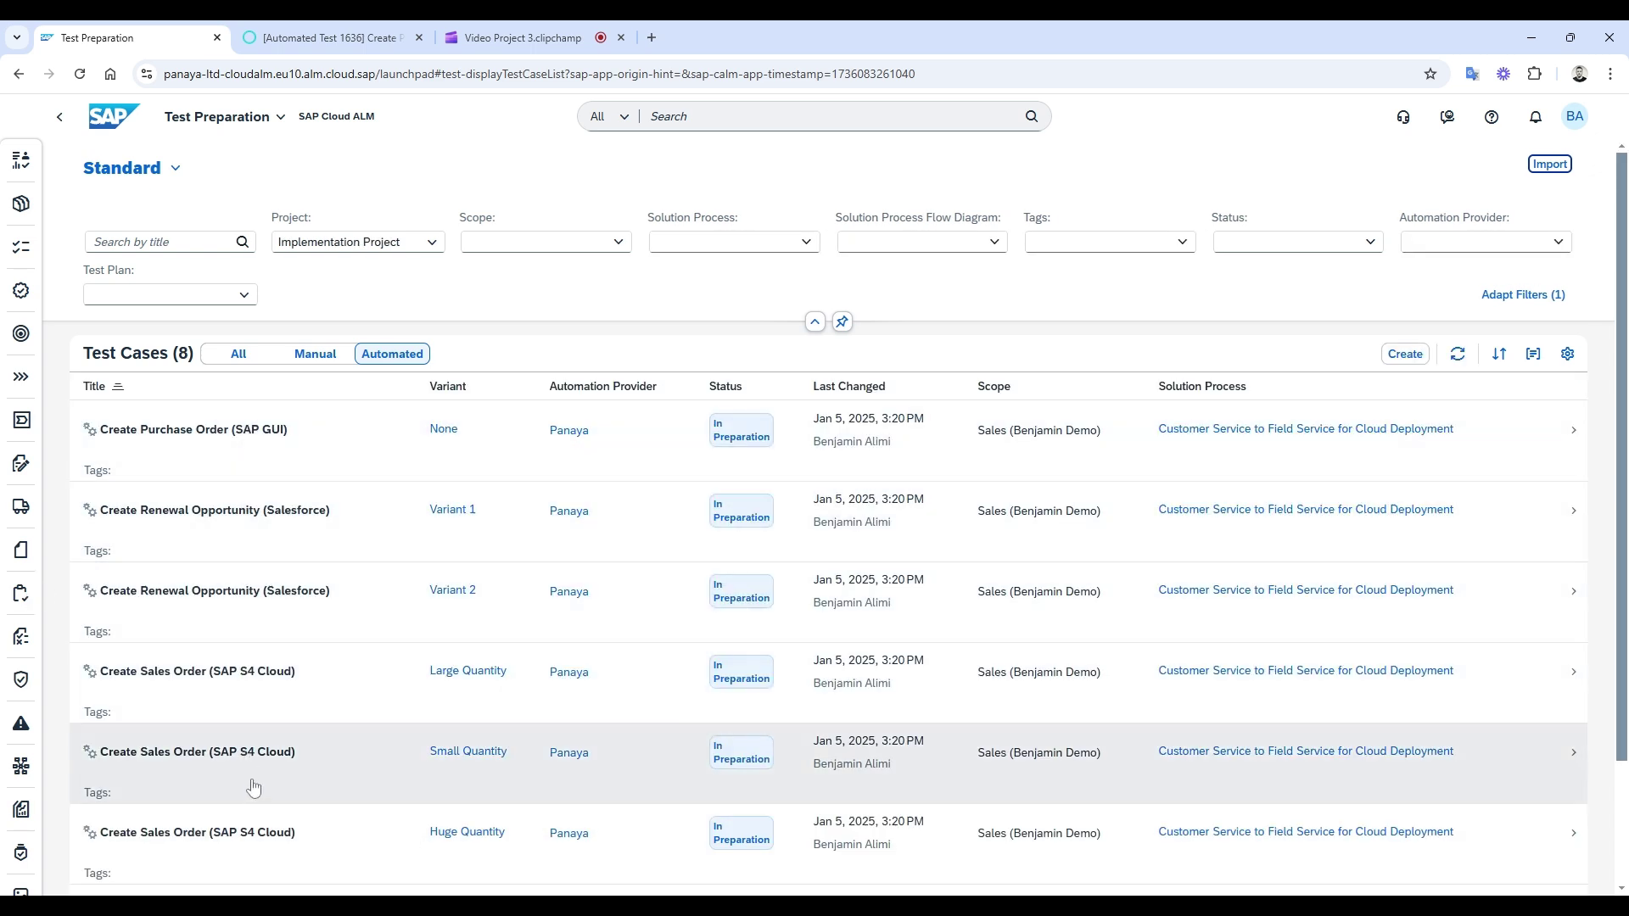
Step: Scroll through the eight imported test cases, then move to Panaya's SAP ALM Integration cycle
scroll(253, 787, "down", 3)
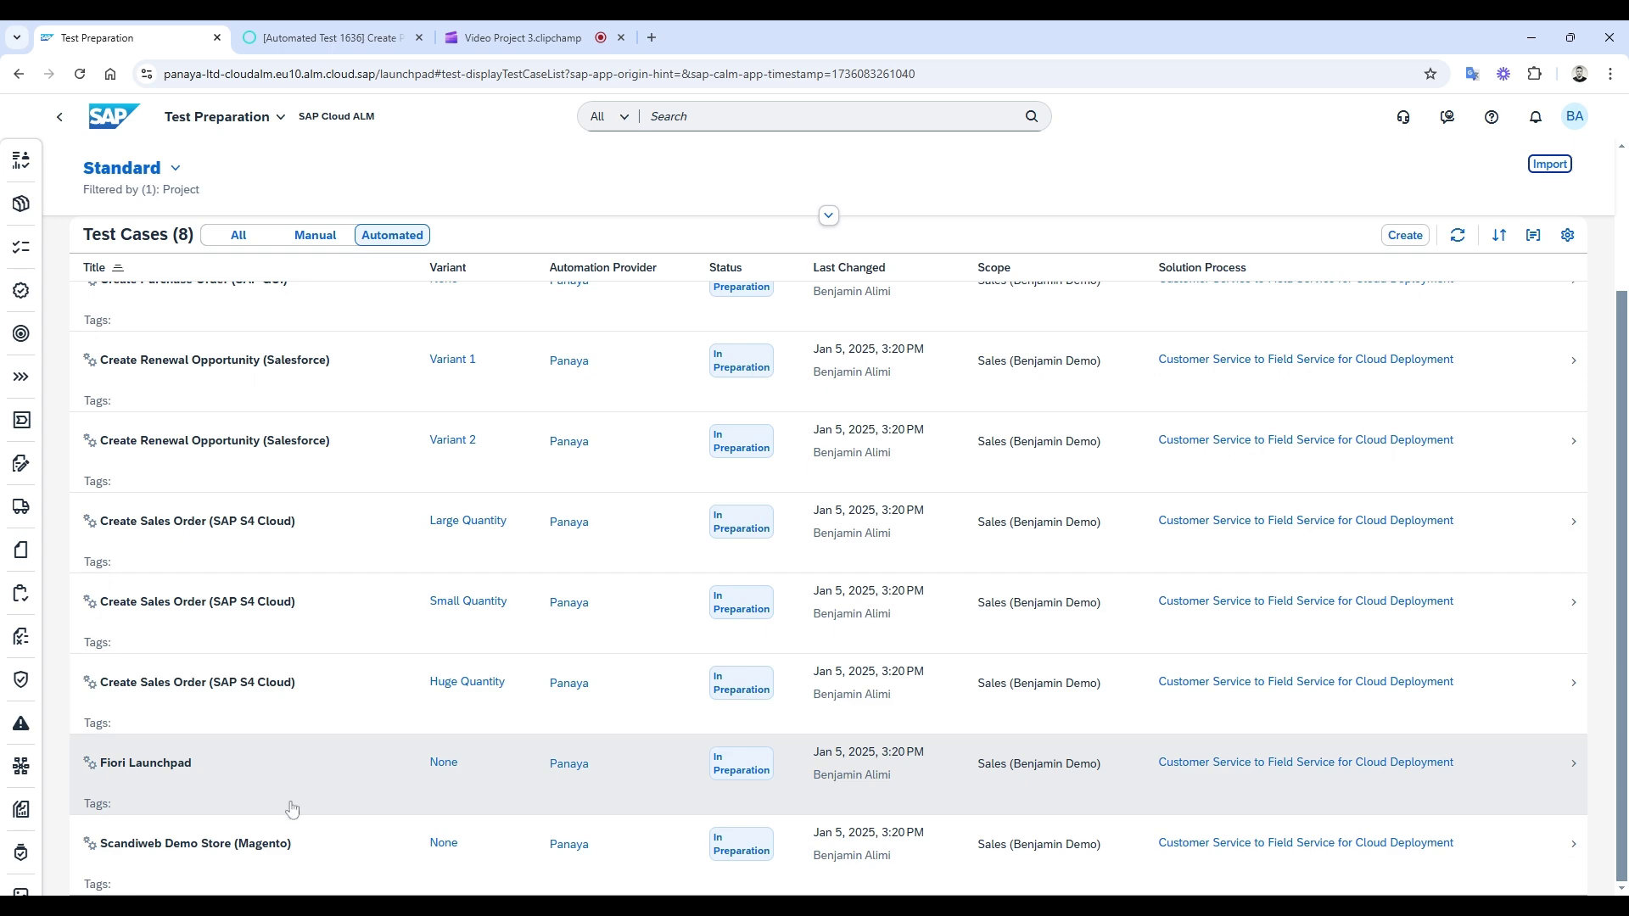
key("ctrl+Tab")
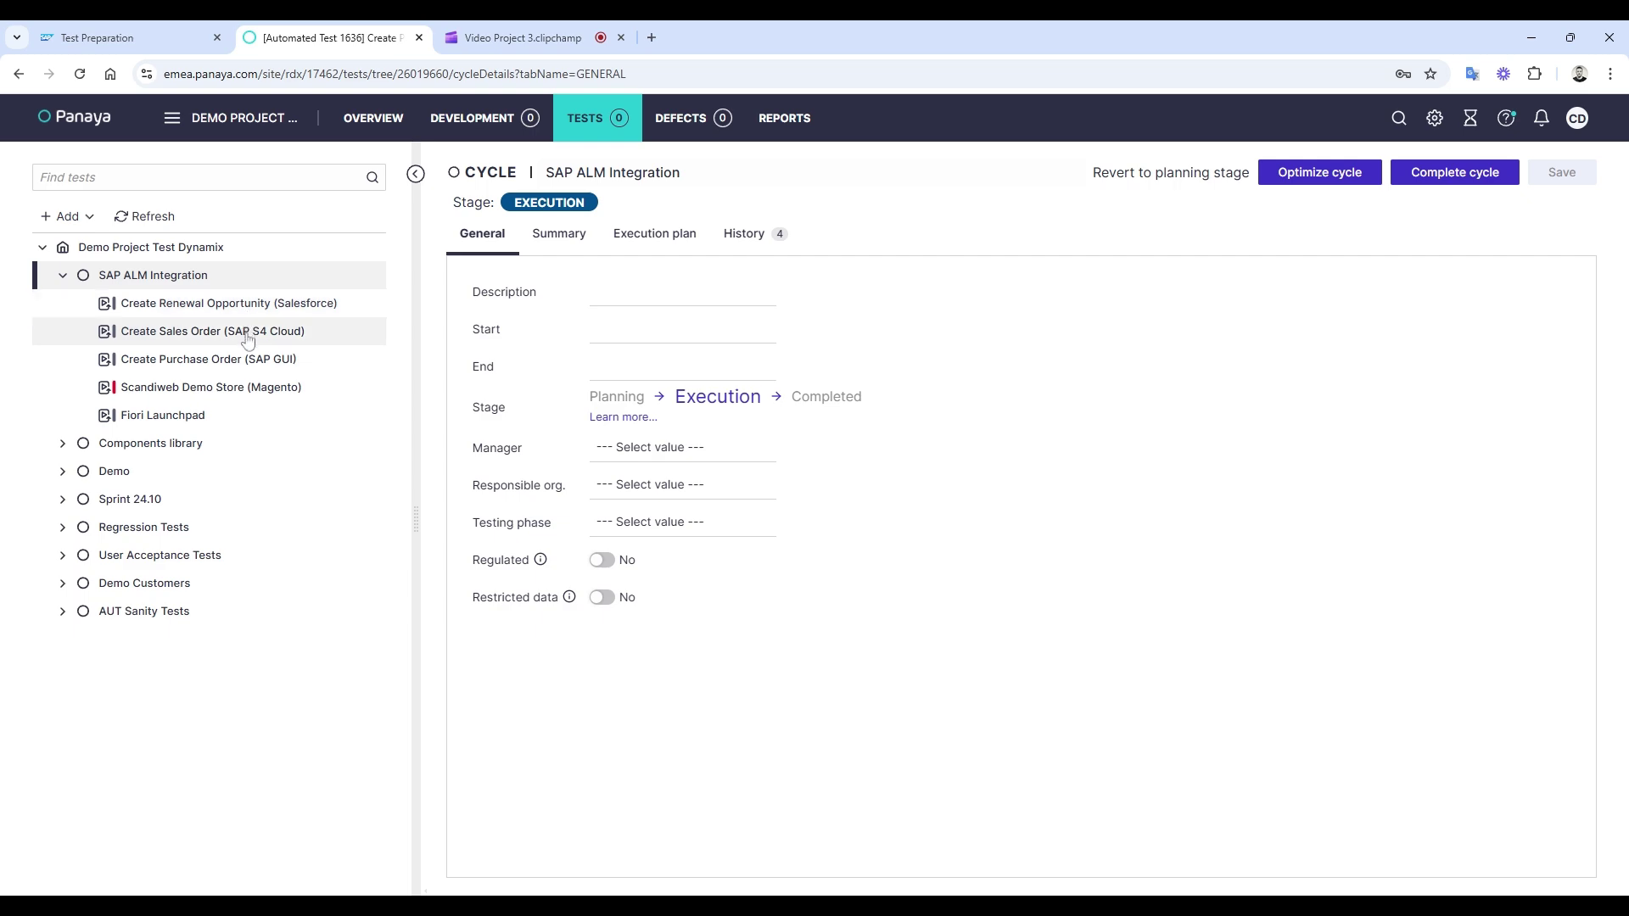
Step: Check Create Sales Order's Small, Large and Huge Quantity data sets in Panaya, then return to ALM
left_click(249, 338)
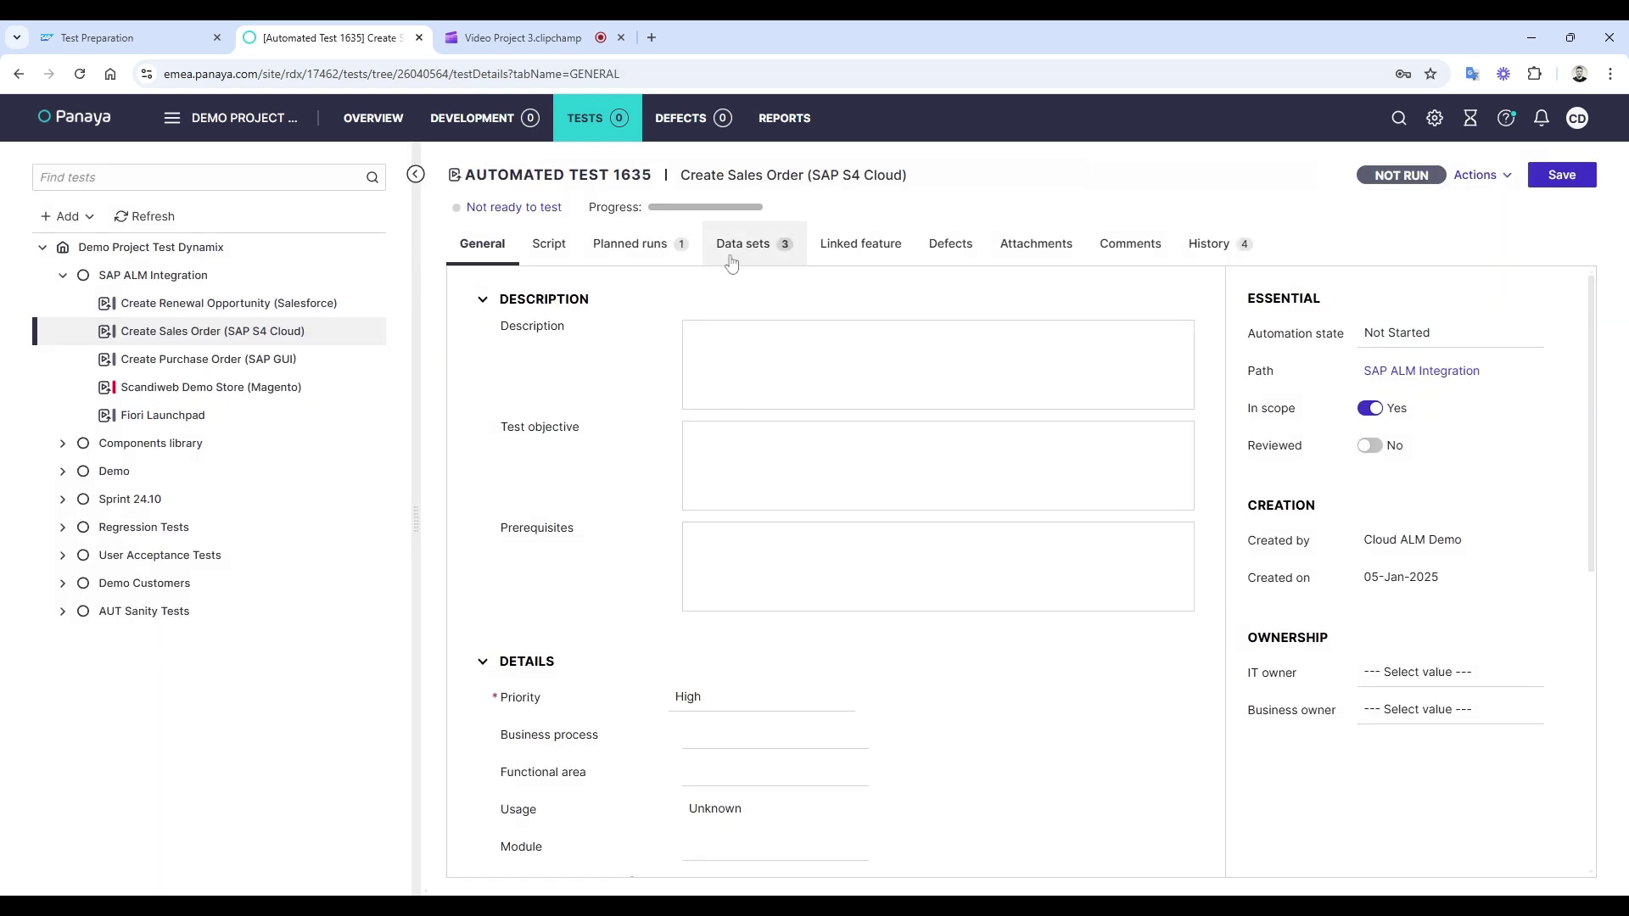
left_click(732, 252)
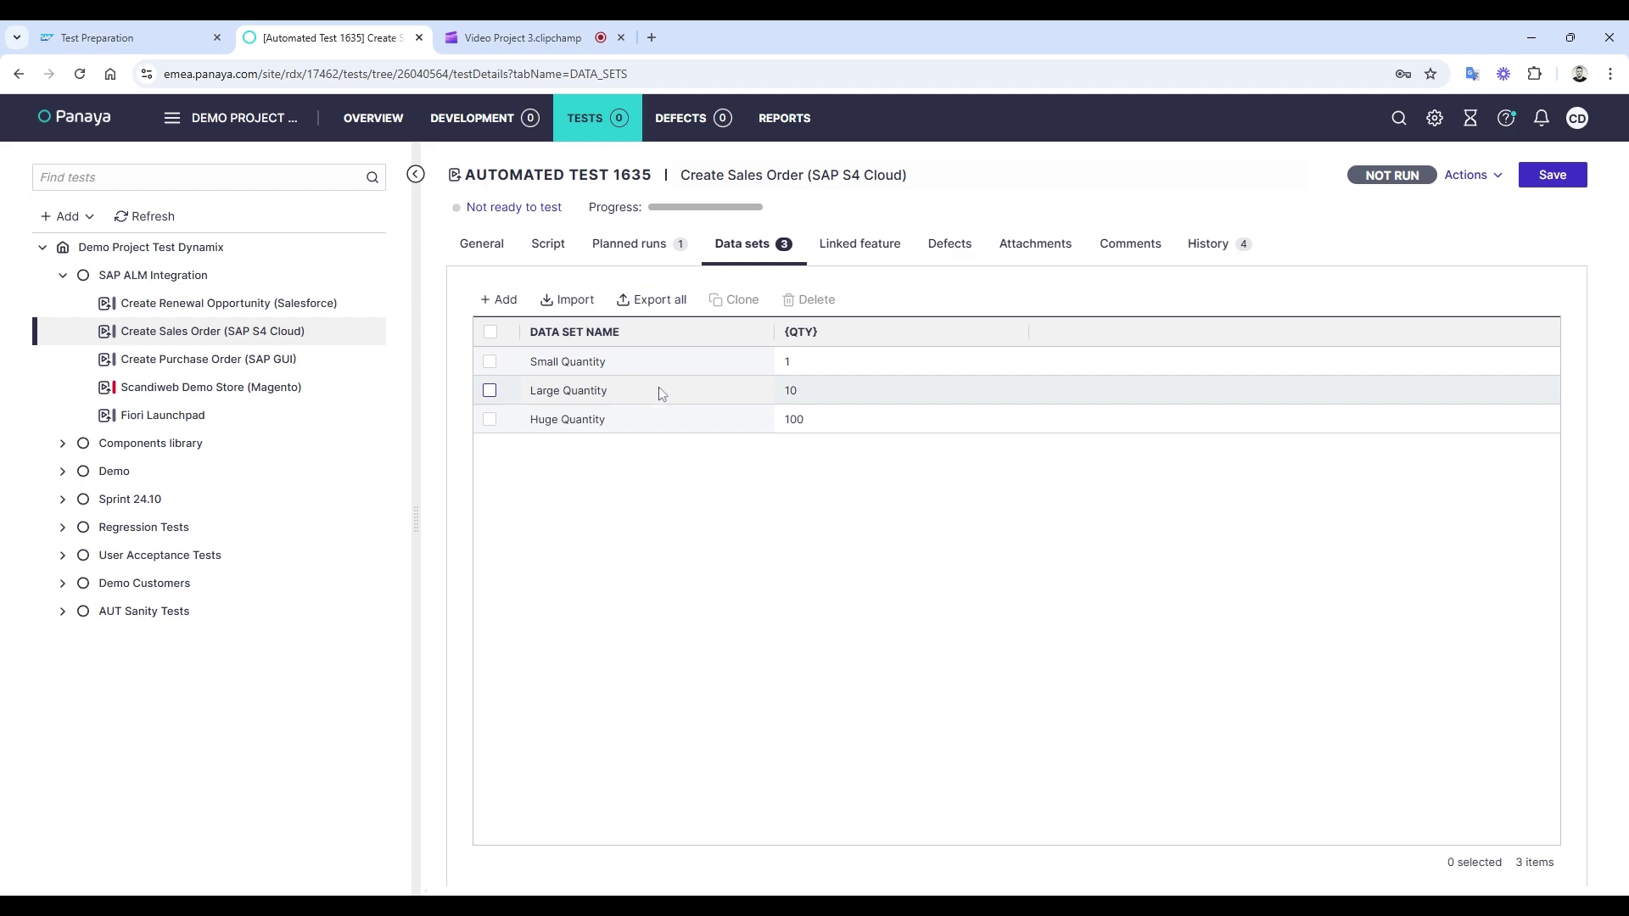
left_click(98, 37)
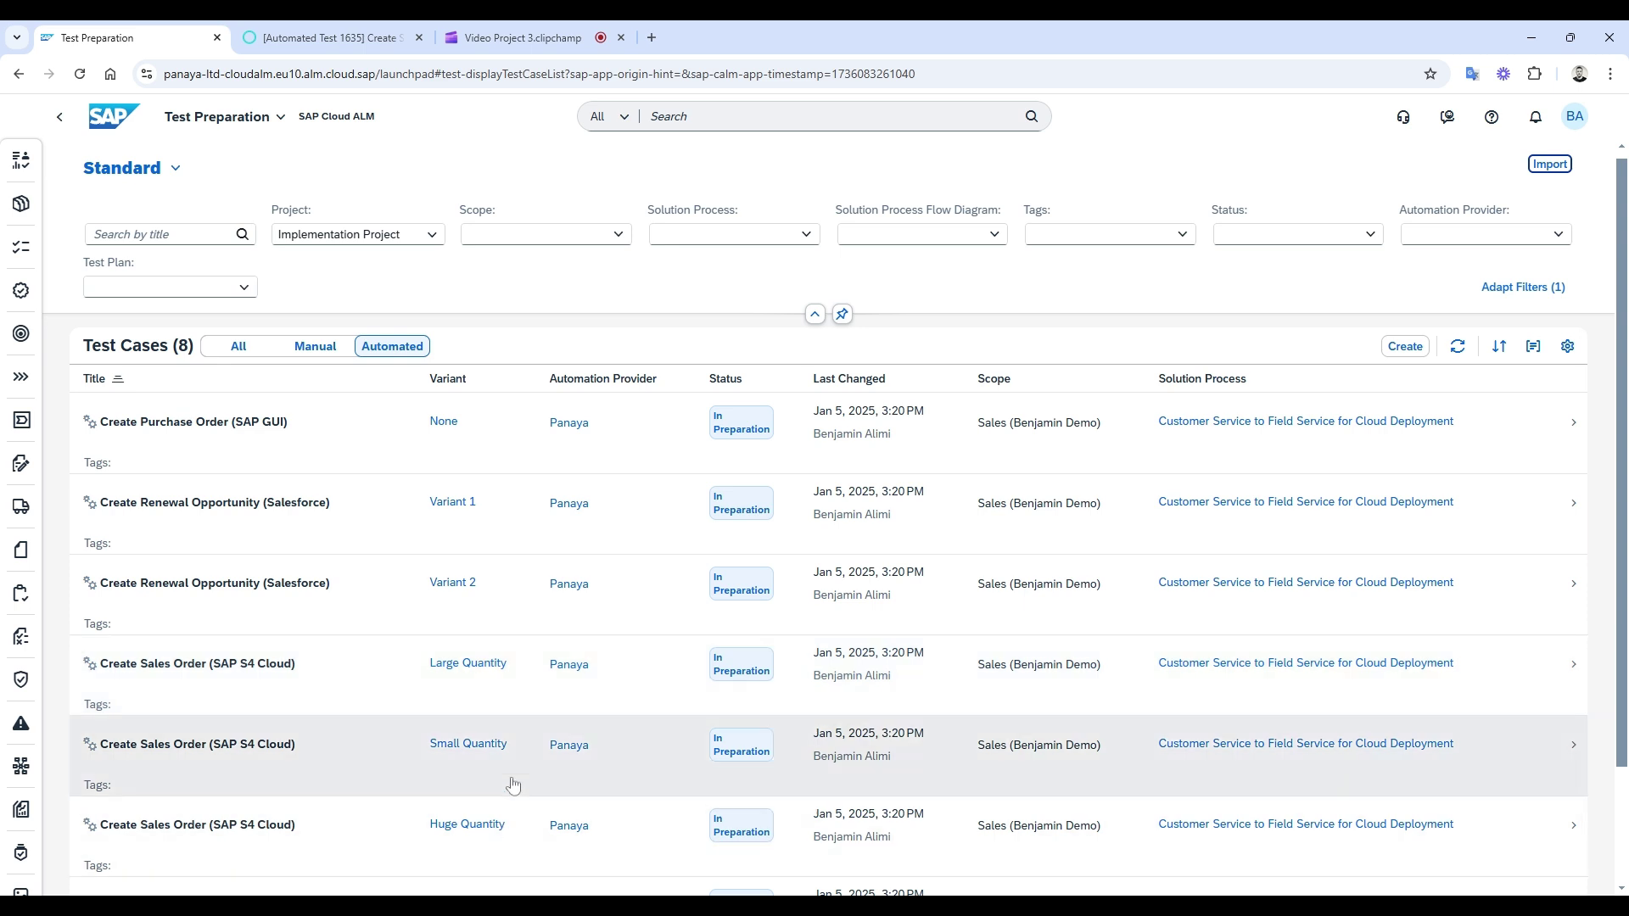
Step: Set the Fiori Launchpad test case's status to Prepared
scroll(512, 778, "down", 3)
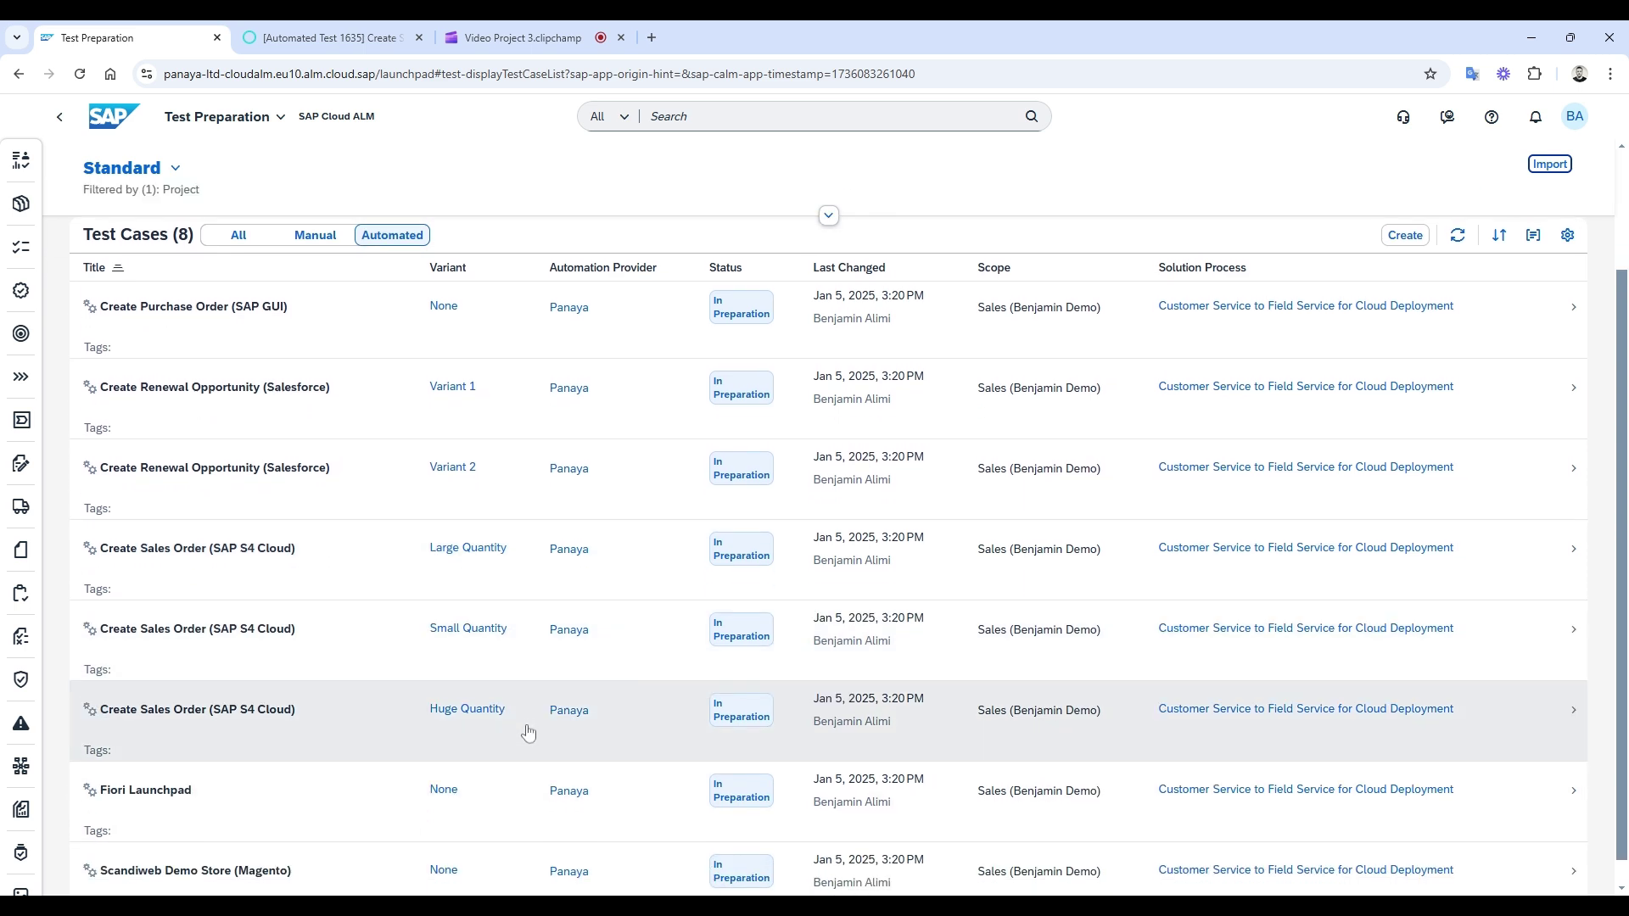
left_click(1491, 816)
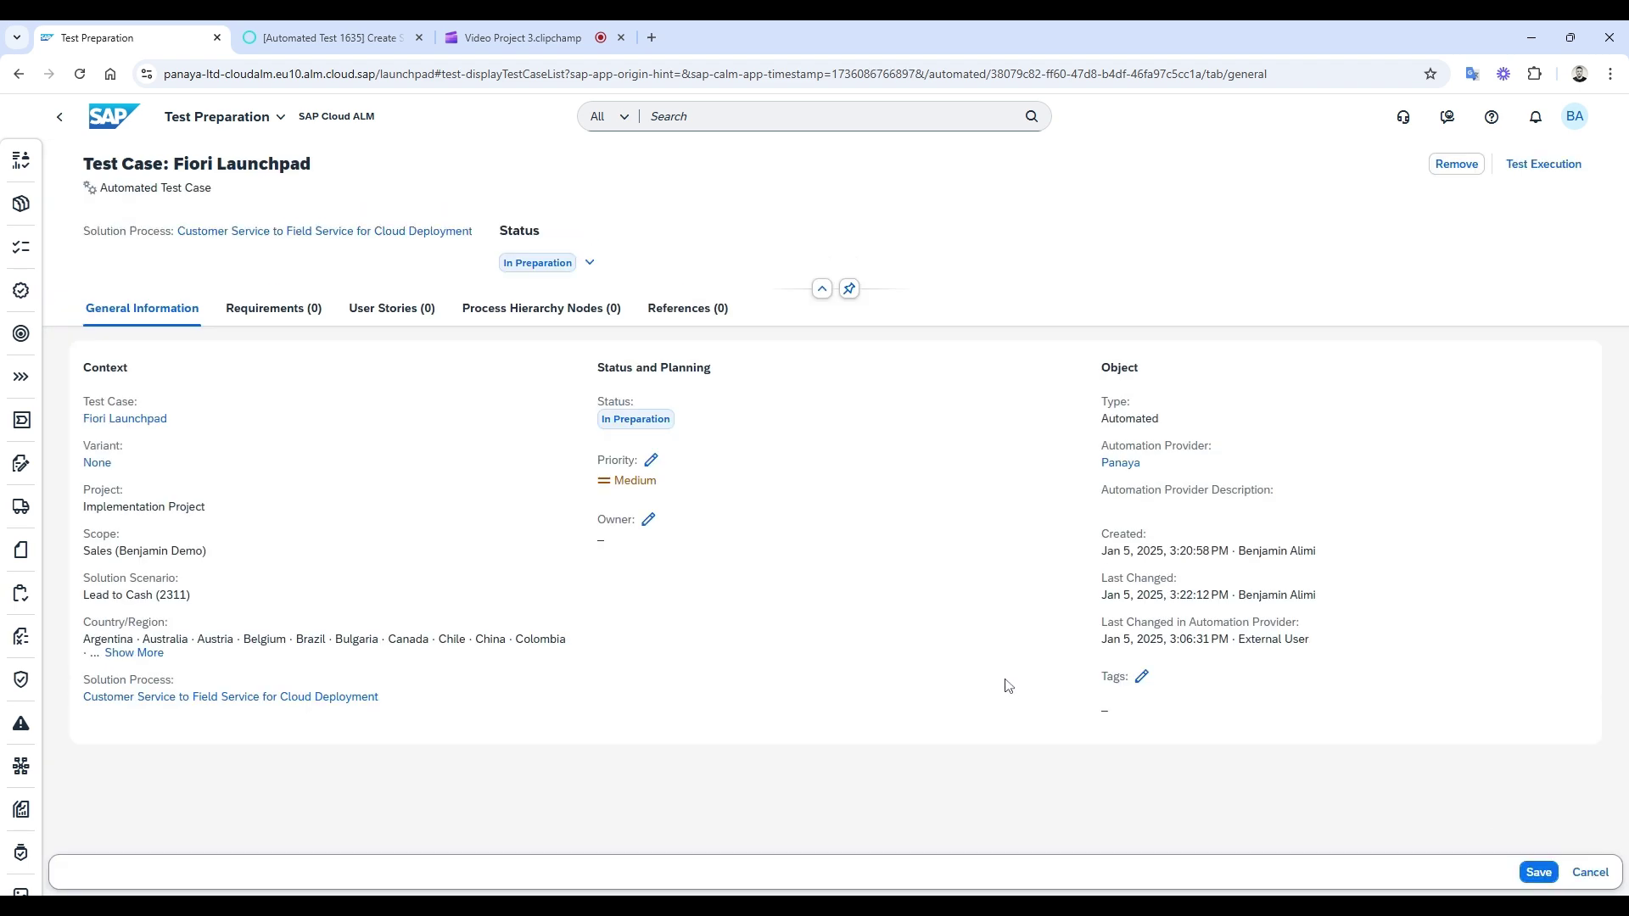
left_click(590, 262)
left_click(586, 323)
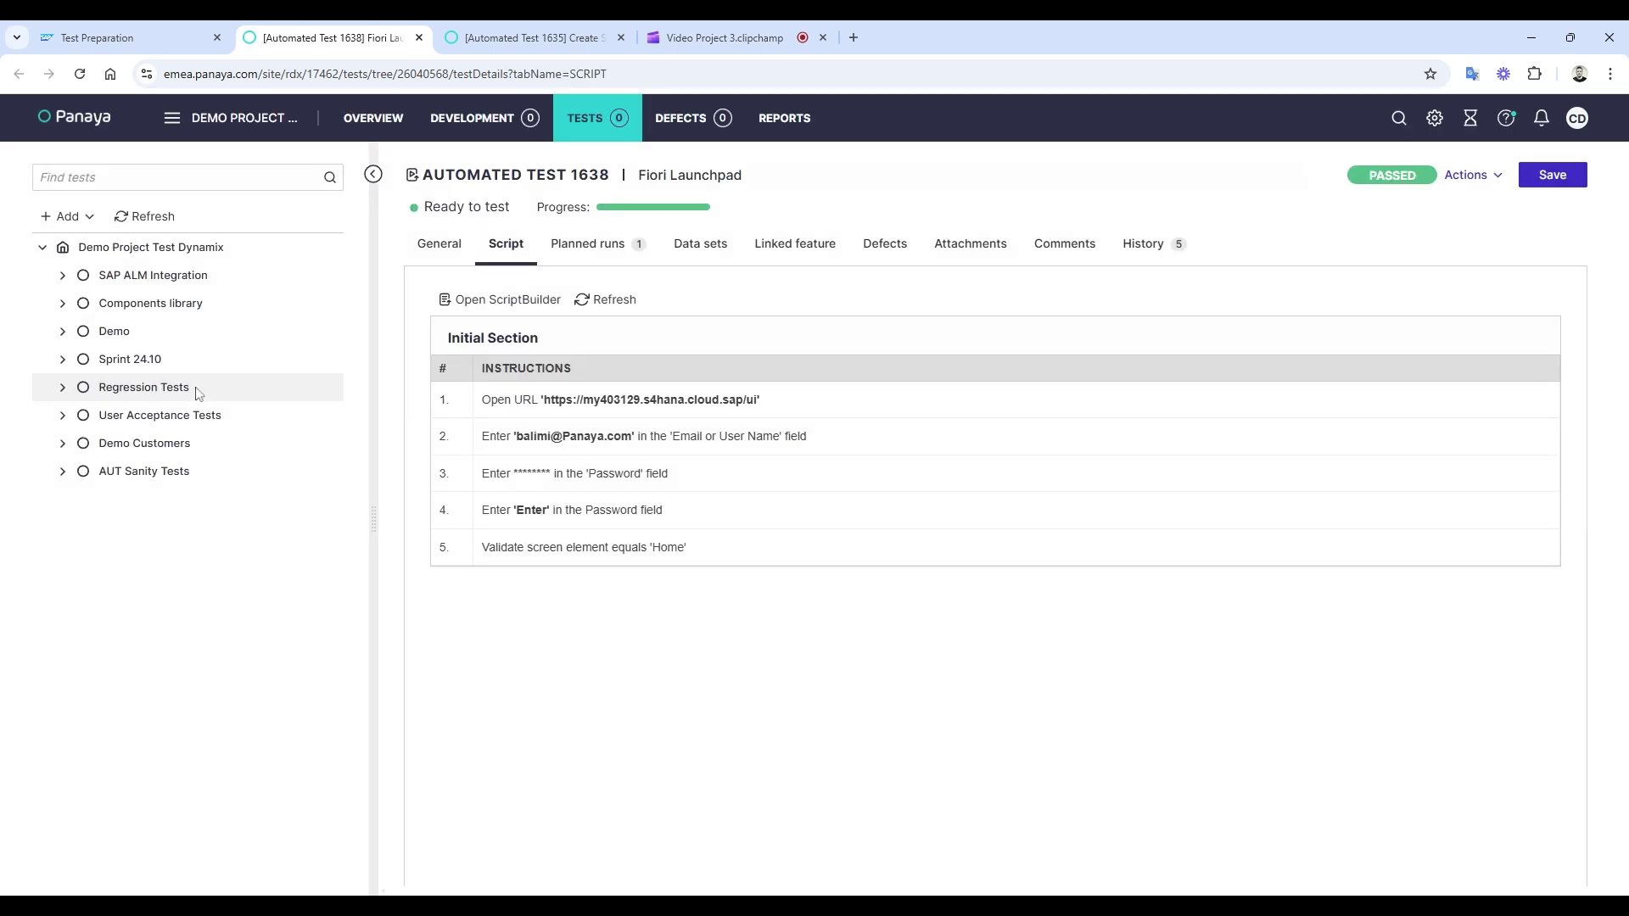
Step: Follow the Fiori Launchpad variant 'None' link to Panaya Test 1638, then come back to ALM
left_click(134, 39)
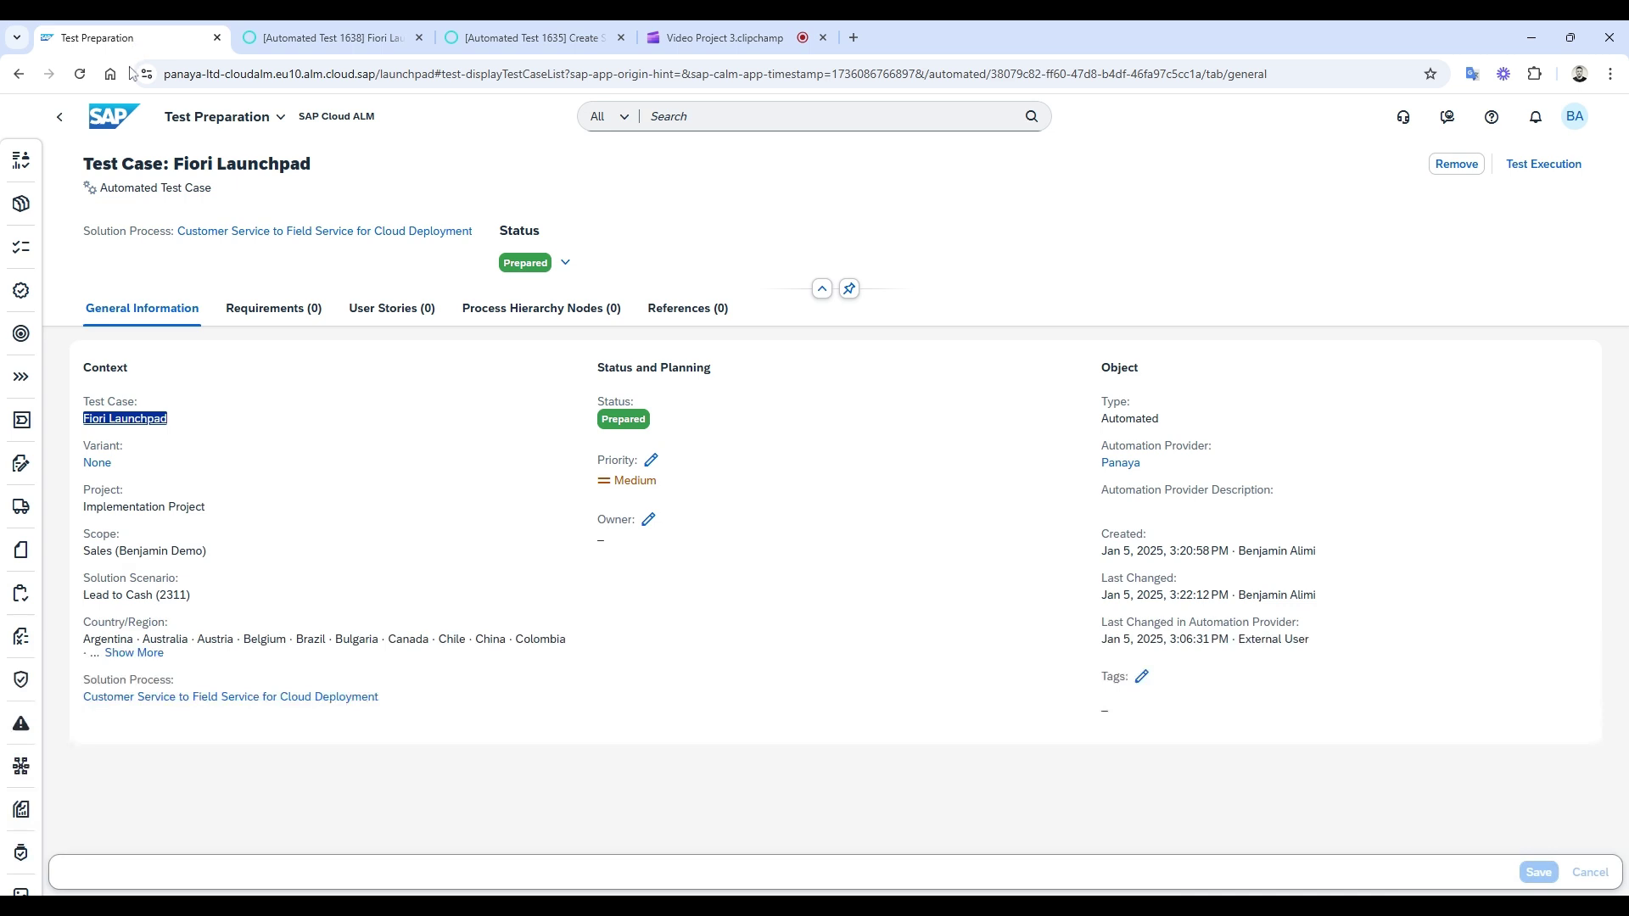
left_click(109, 471)
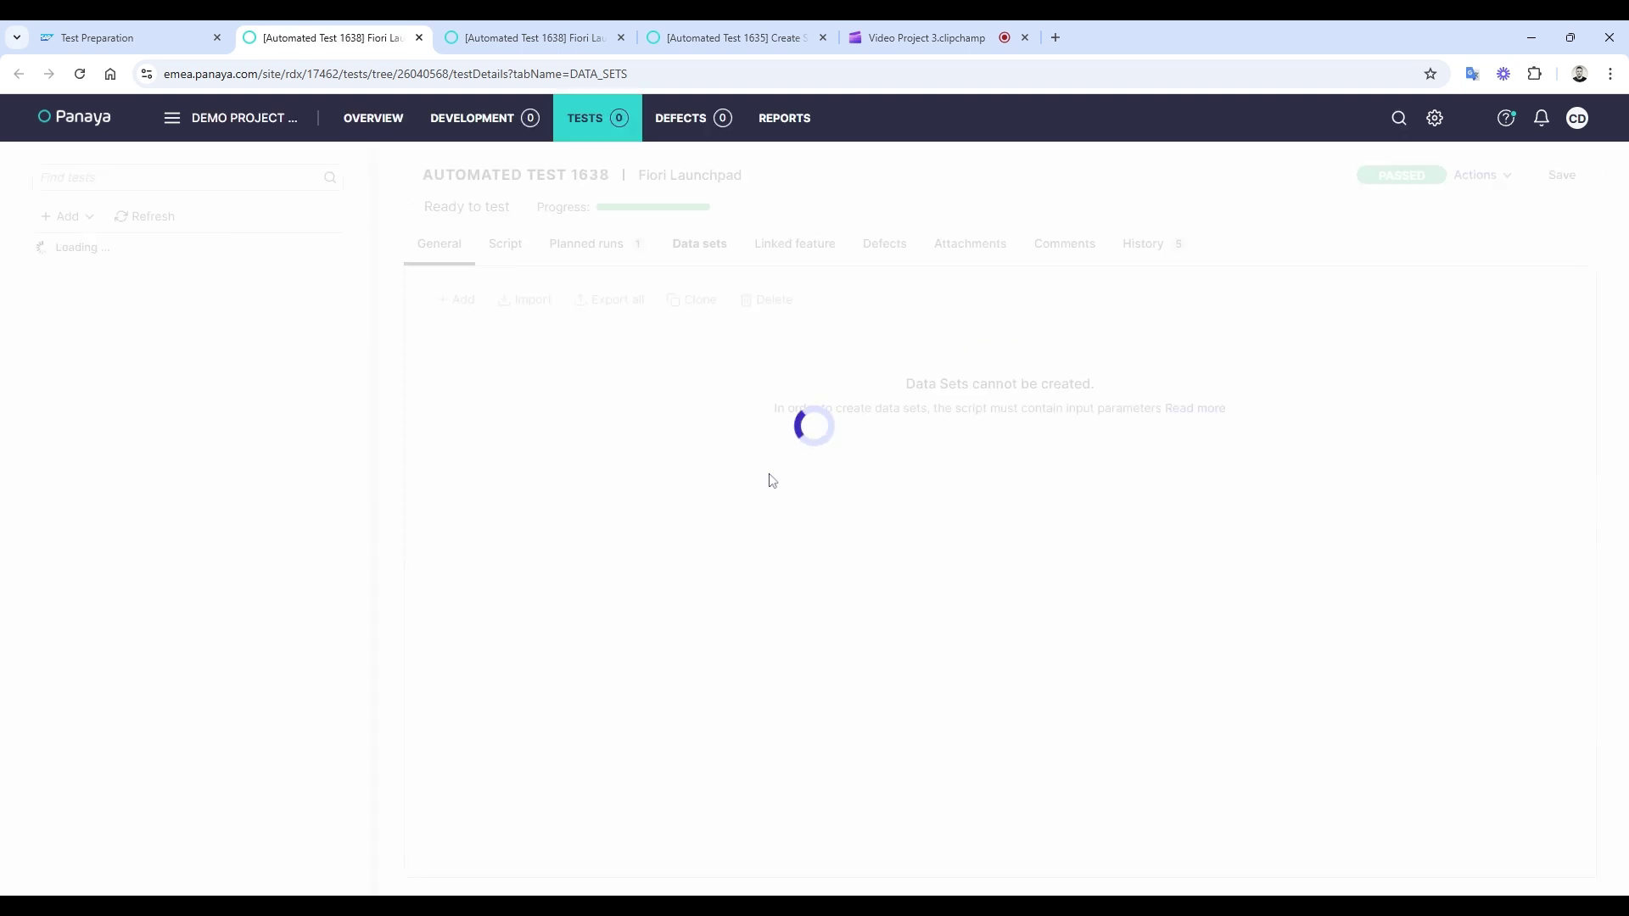
left_click(113, 25)
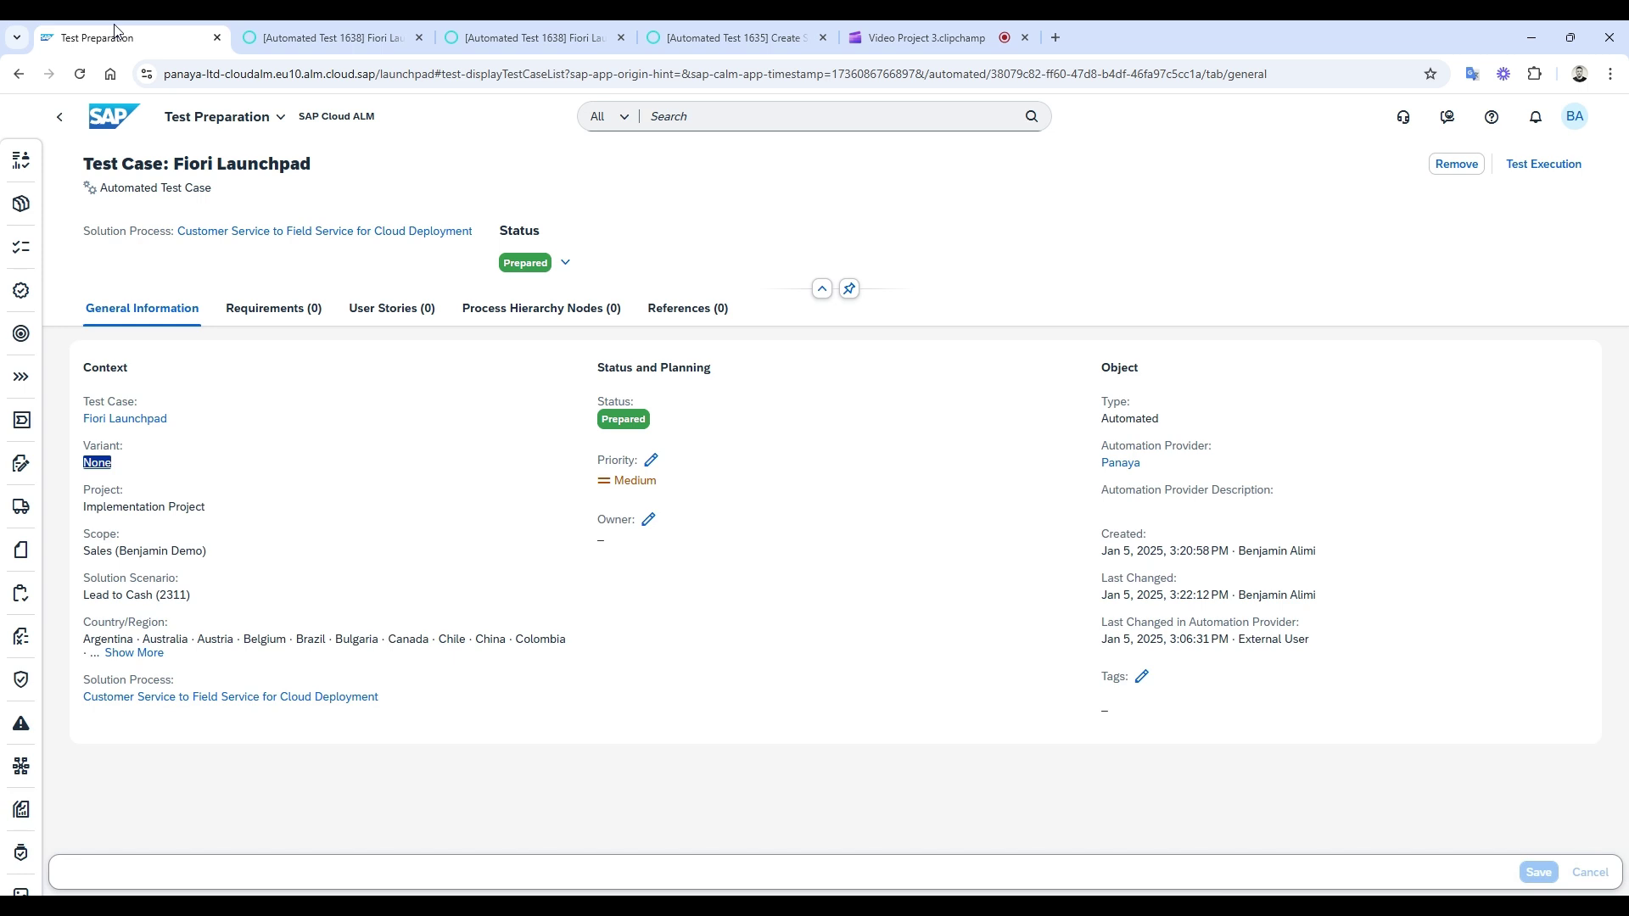
Step: Execute the Fiori Launchpad test and refresh until it shows In Progress at 50%
left_click(1544, 164)
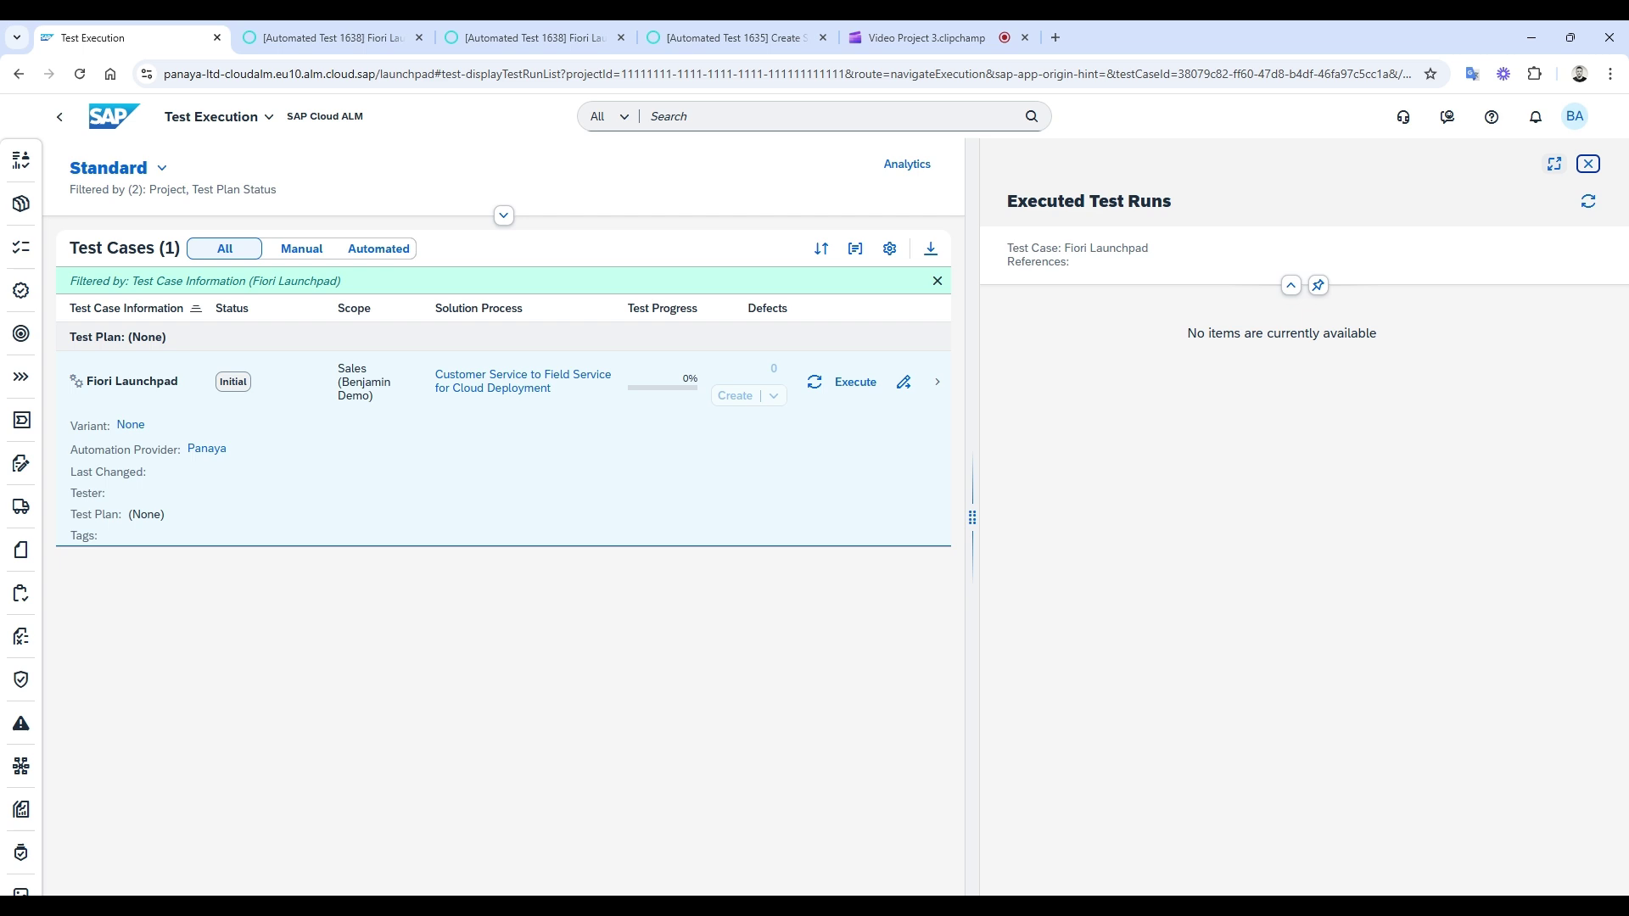
left_click(858, 386)
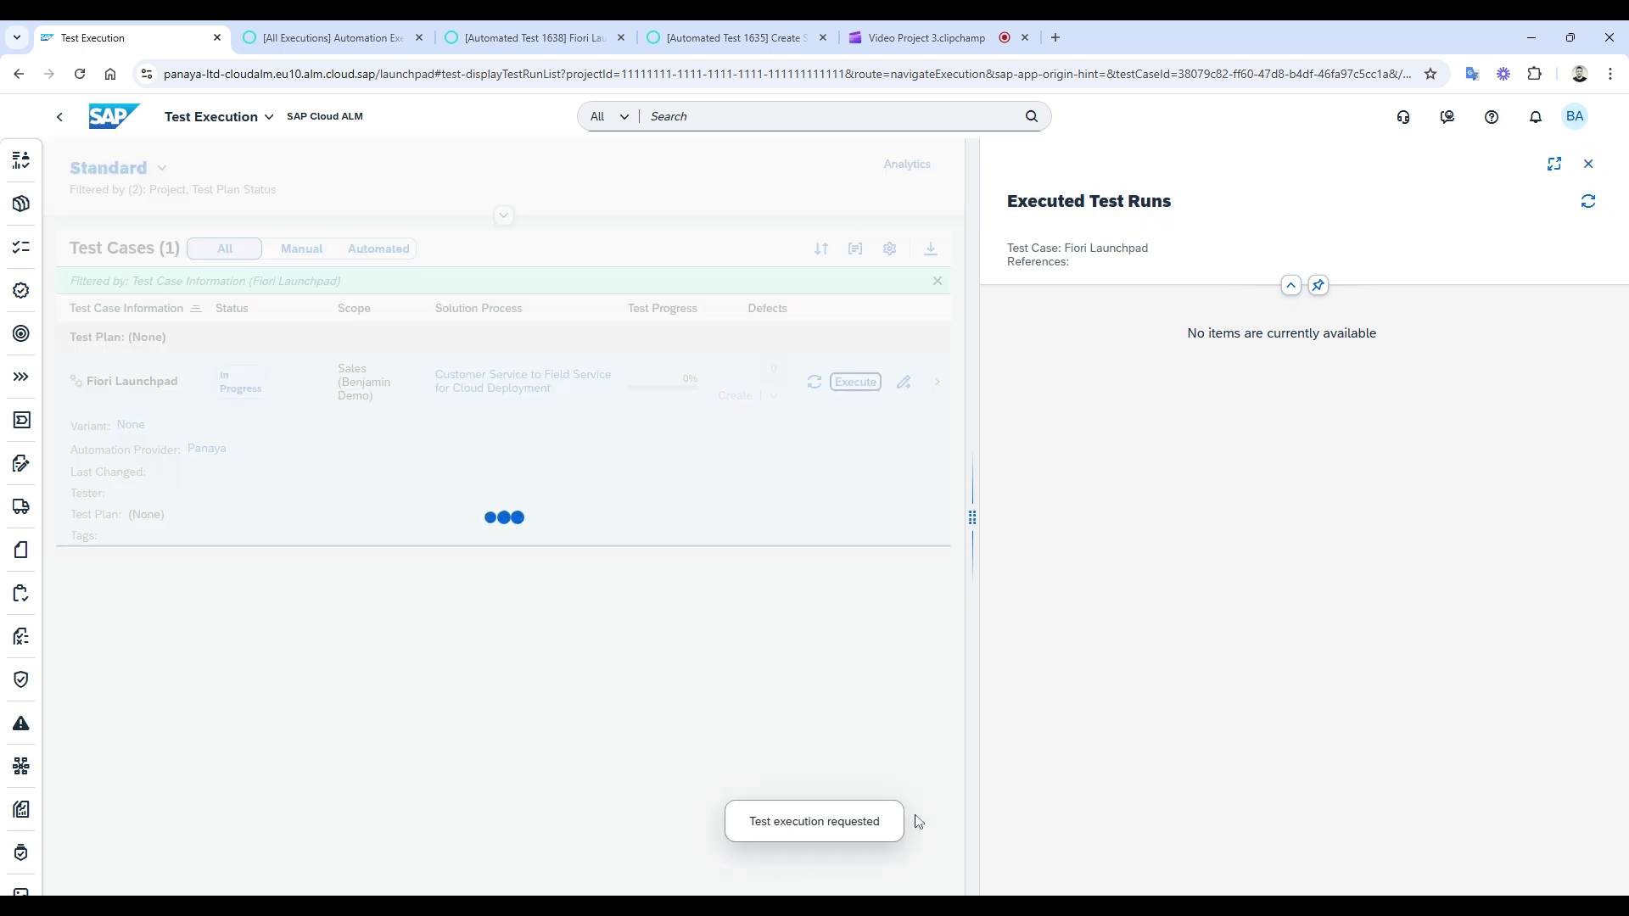
left_click(814, 382)
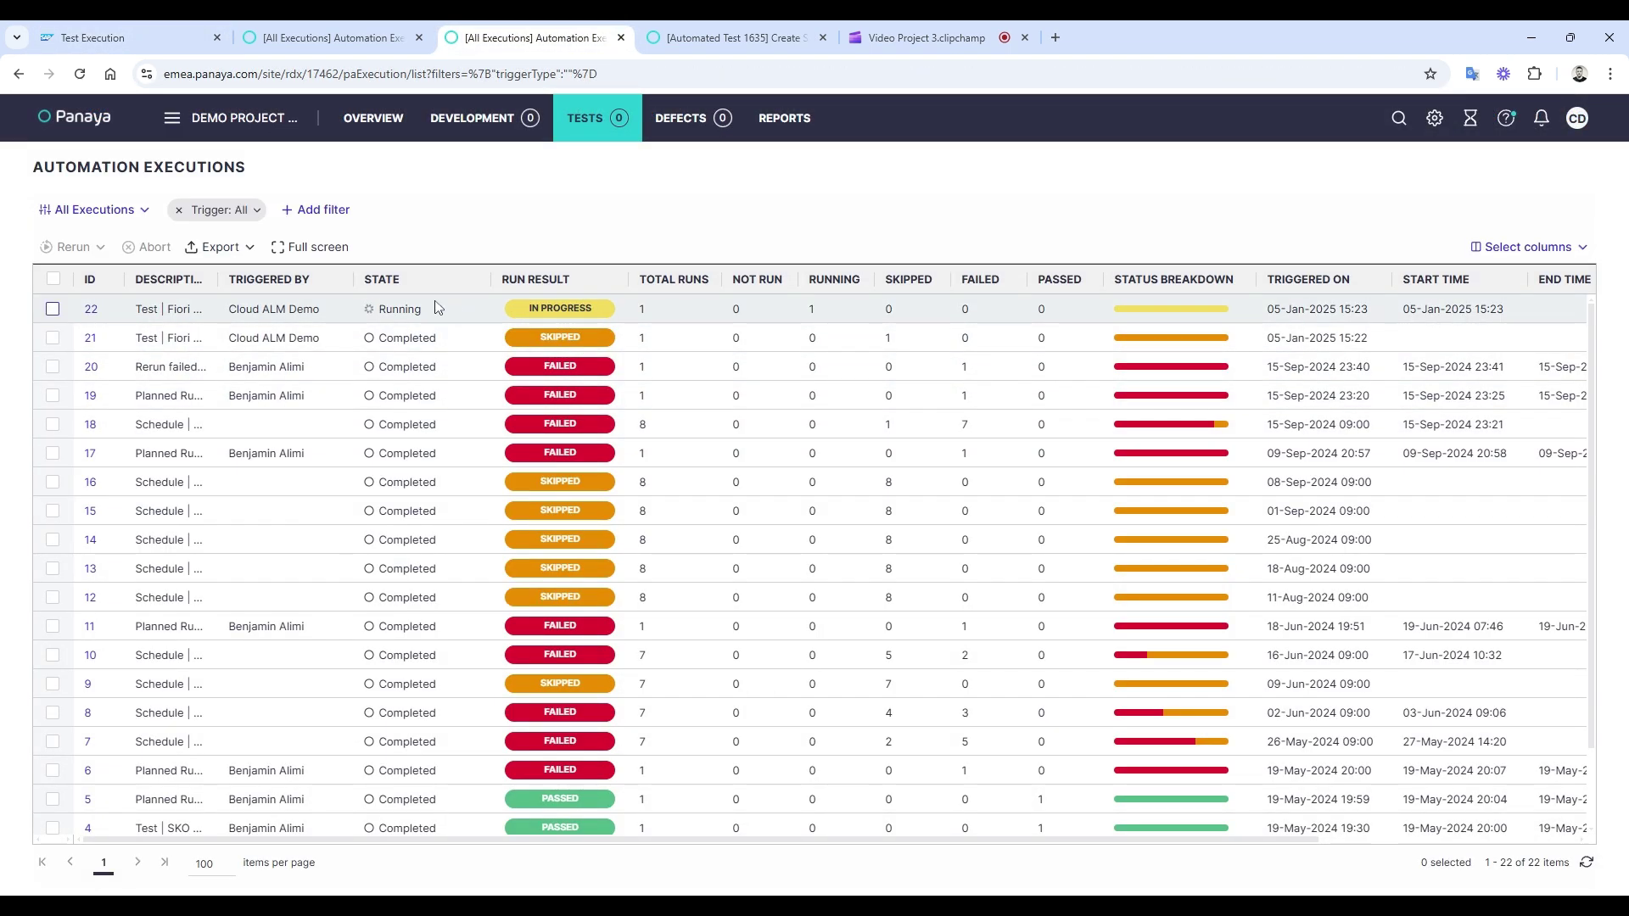
Step: Confirm Panaya's run 22 shows SAP ALM in the Trigger column, then return to Test Execution
left_click_drag(812, 844, 1171, 844)
left_click_drag(1428, 312, 1353, 323)
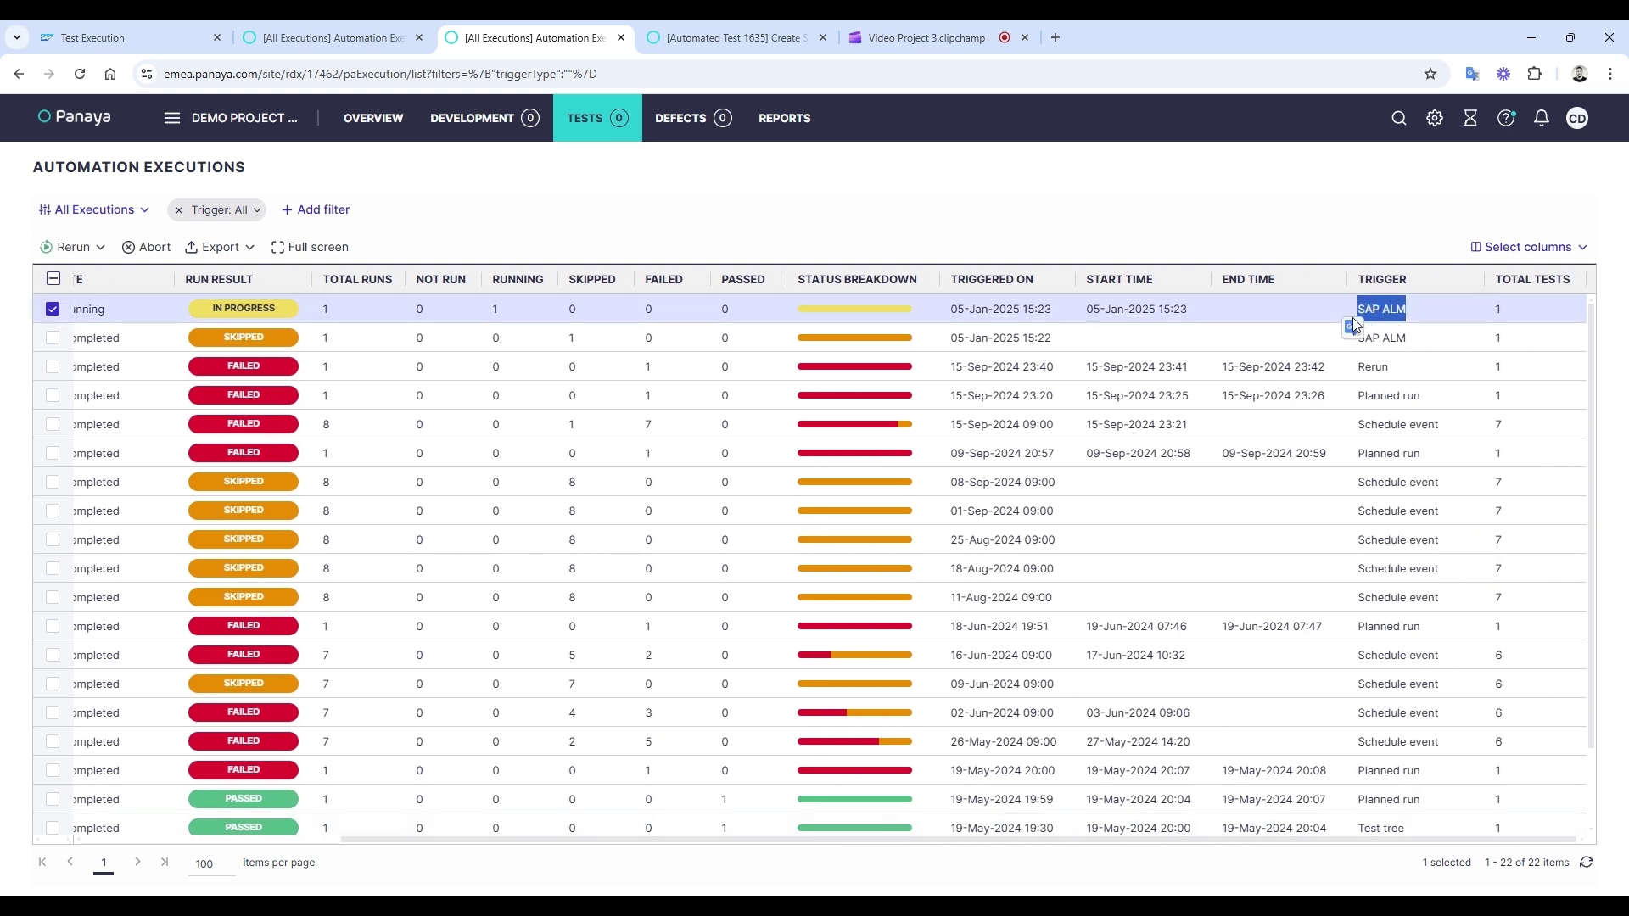
left_click(125, 28)
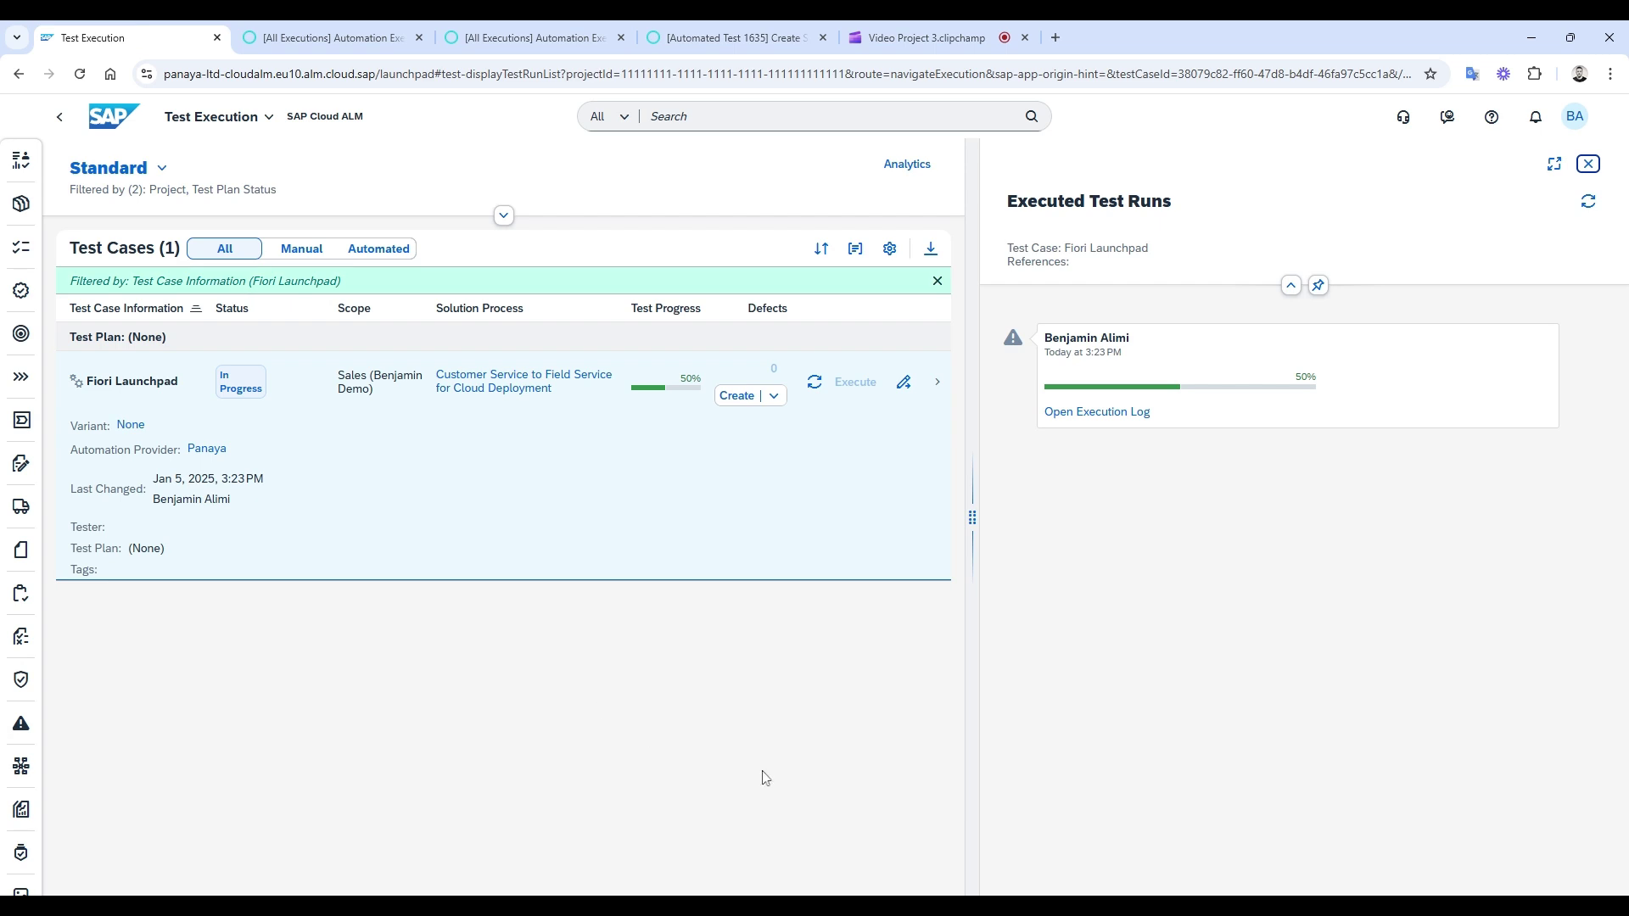
Step: Refresh the Fiori Launchpad run until it reads Passed at 100%
left_click(815, 392)
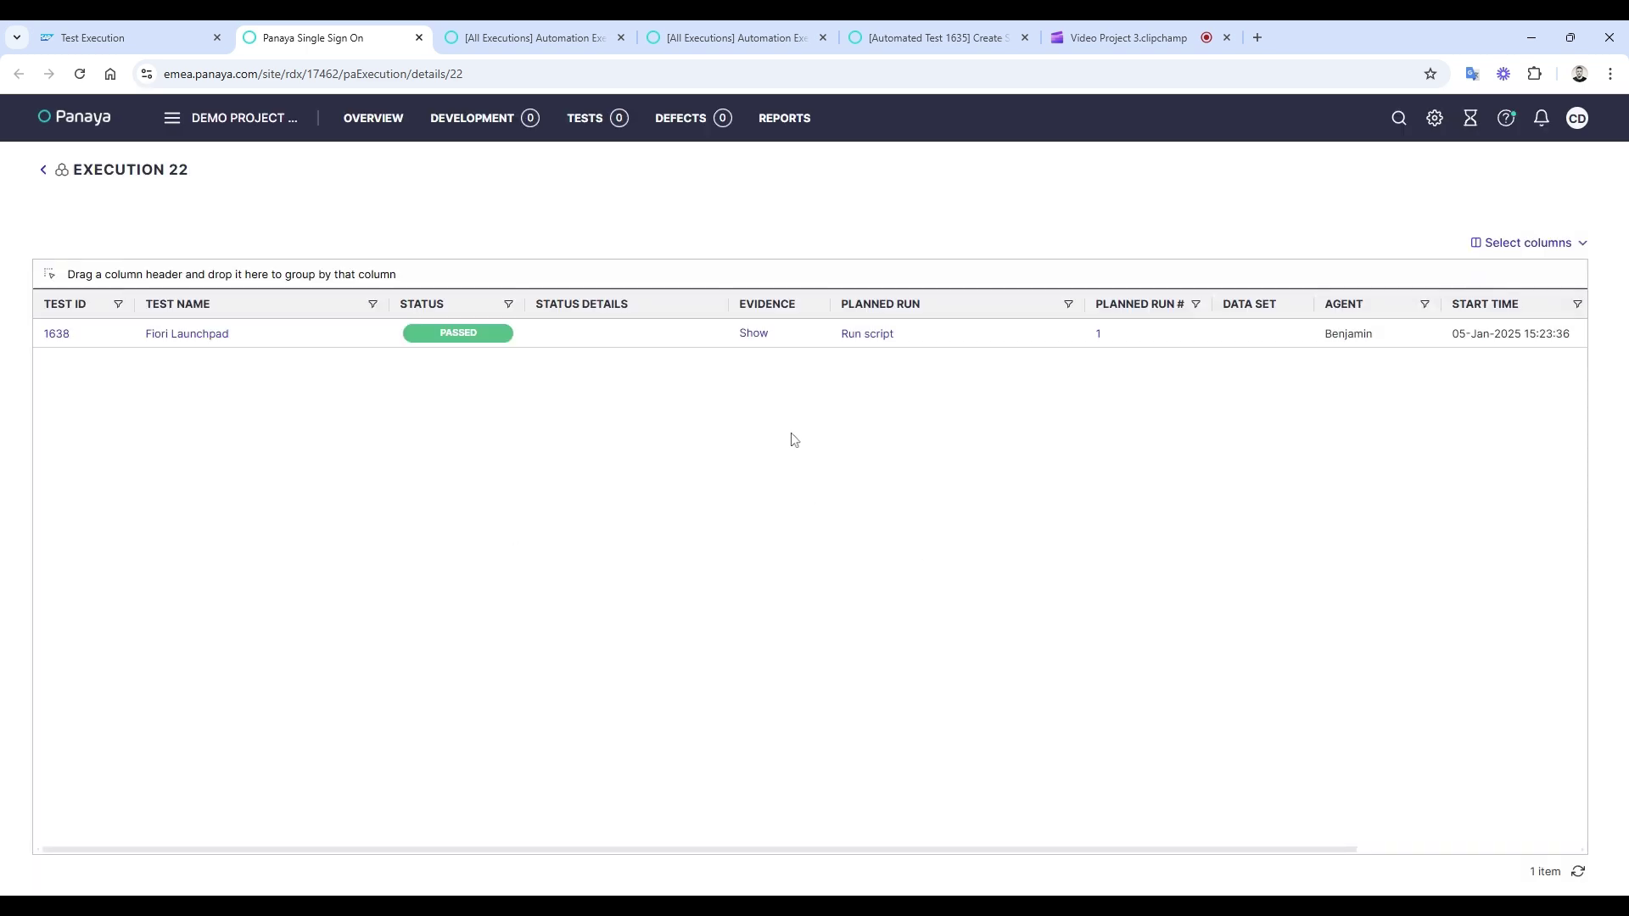
Step: Open Execution 22's evidence and review the second through fifth recorded instructions
left_click(754, 333)
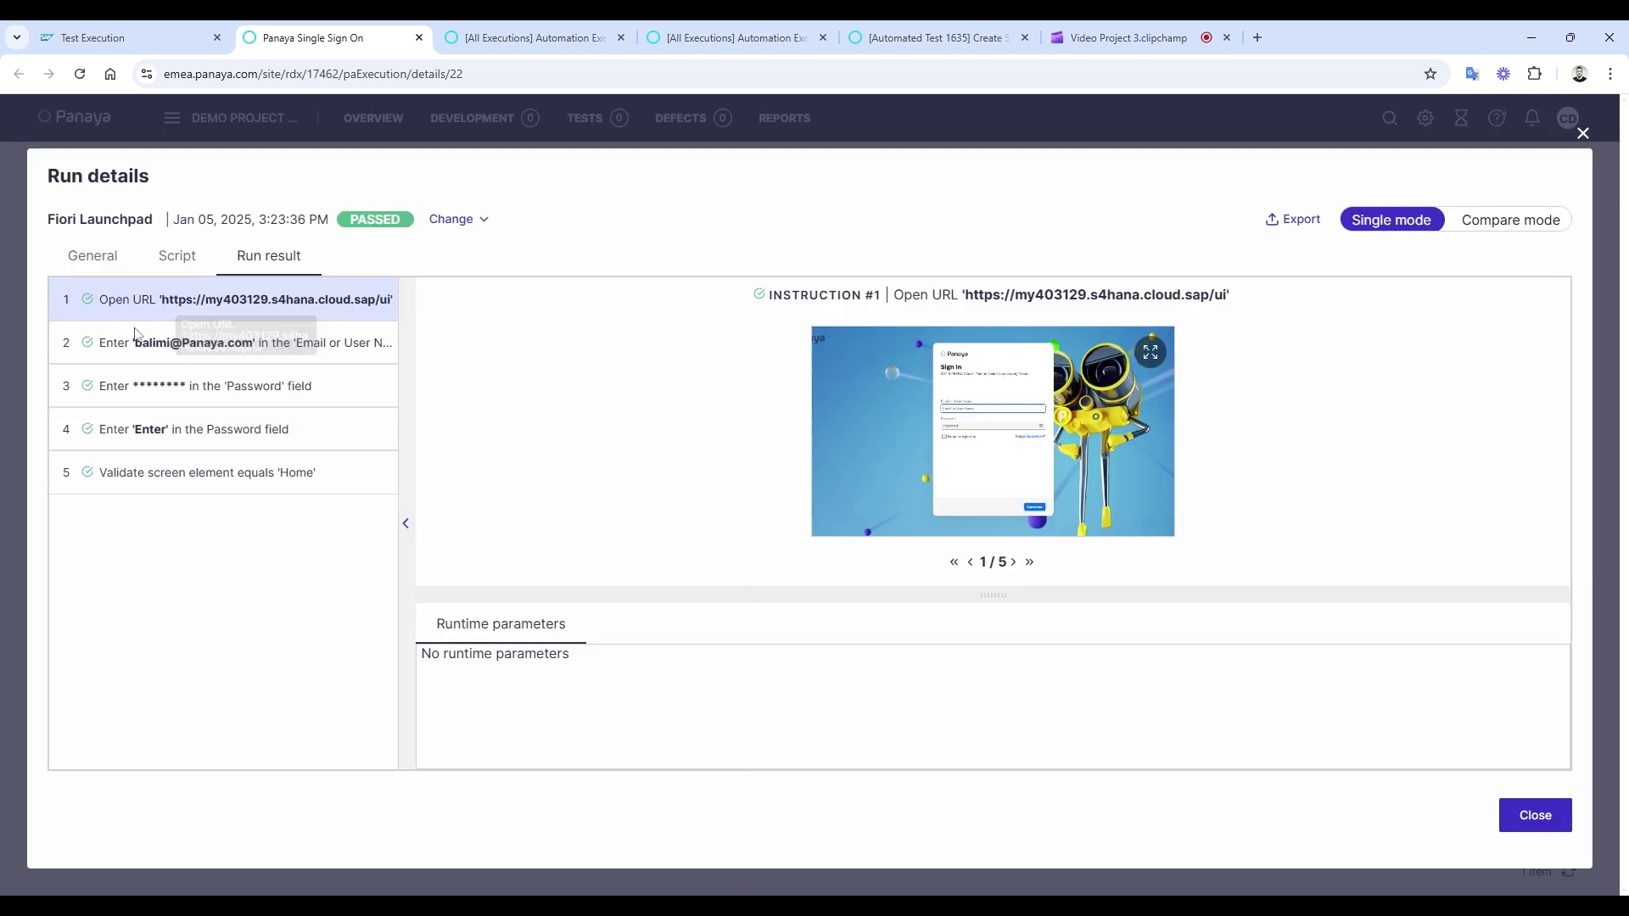
left_click(136, 339)
left_click(136, 386)
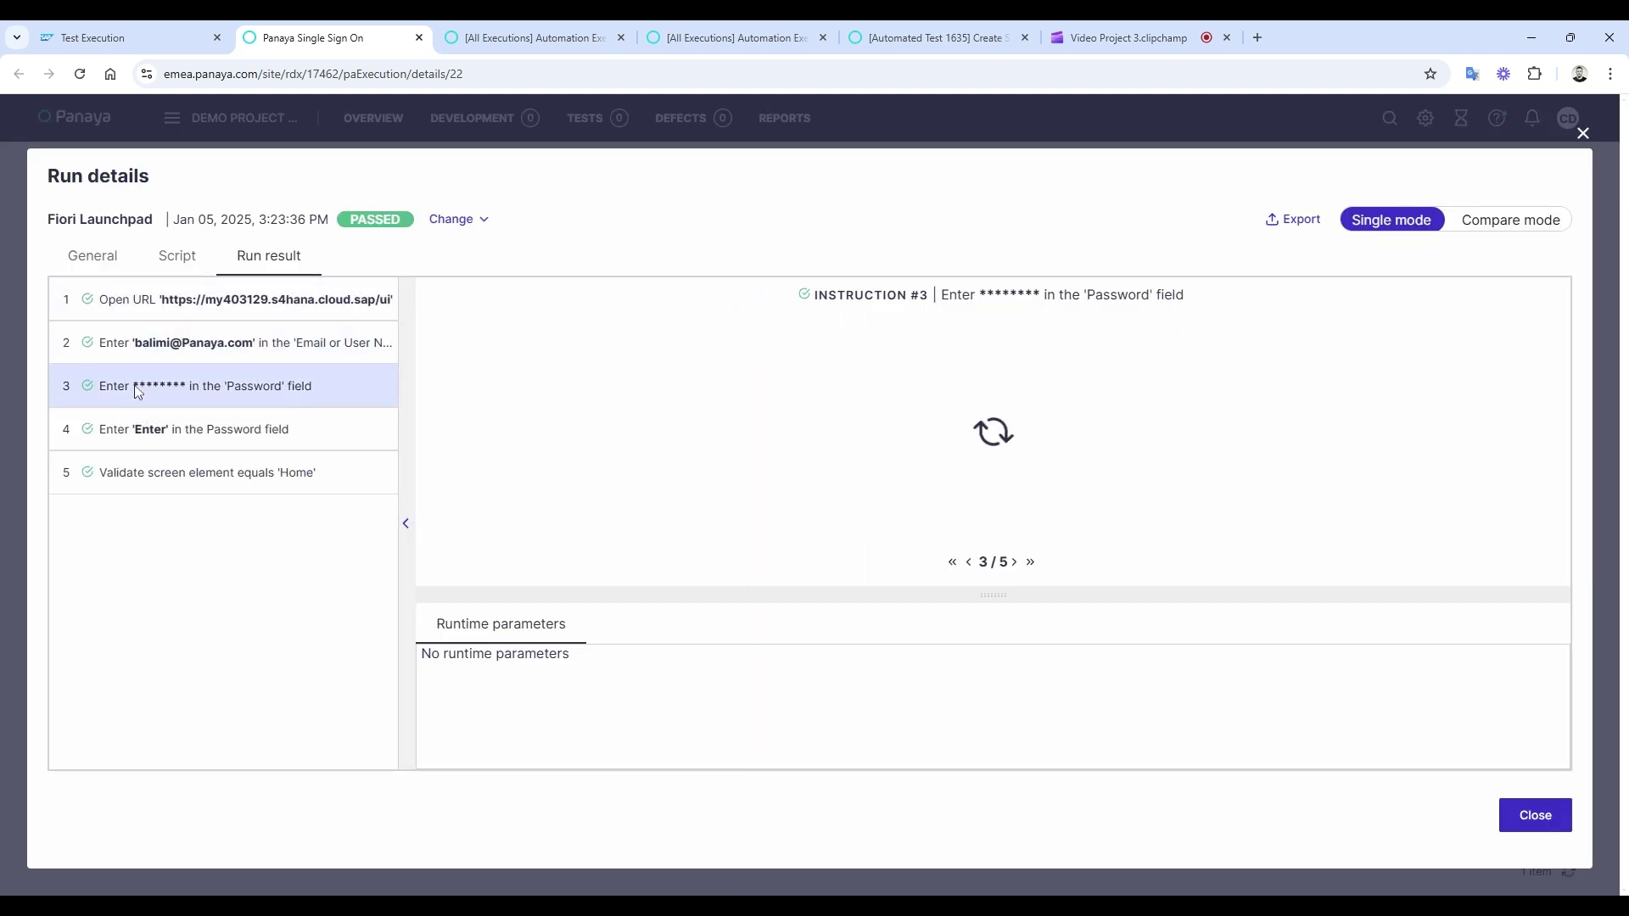
left_click(136, 429)
left_click(144, 465)
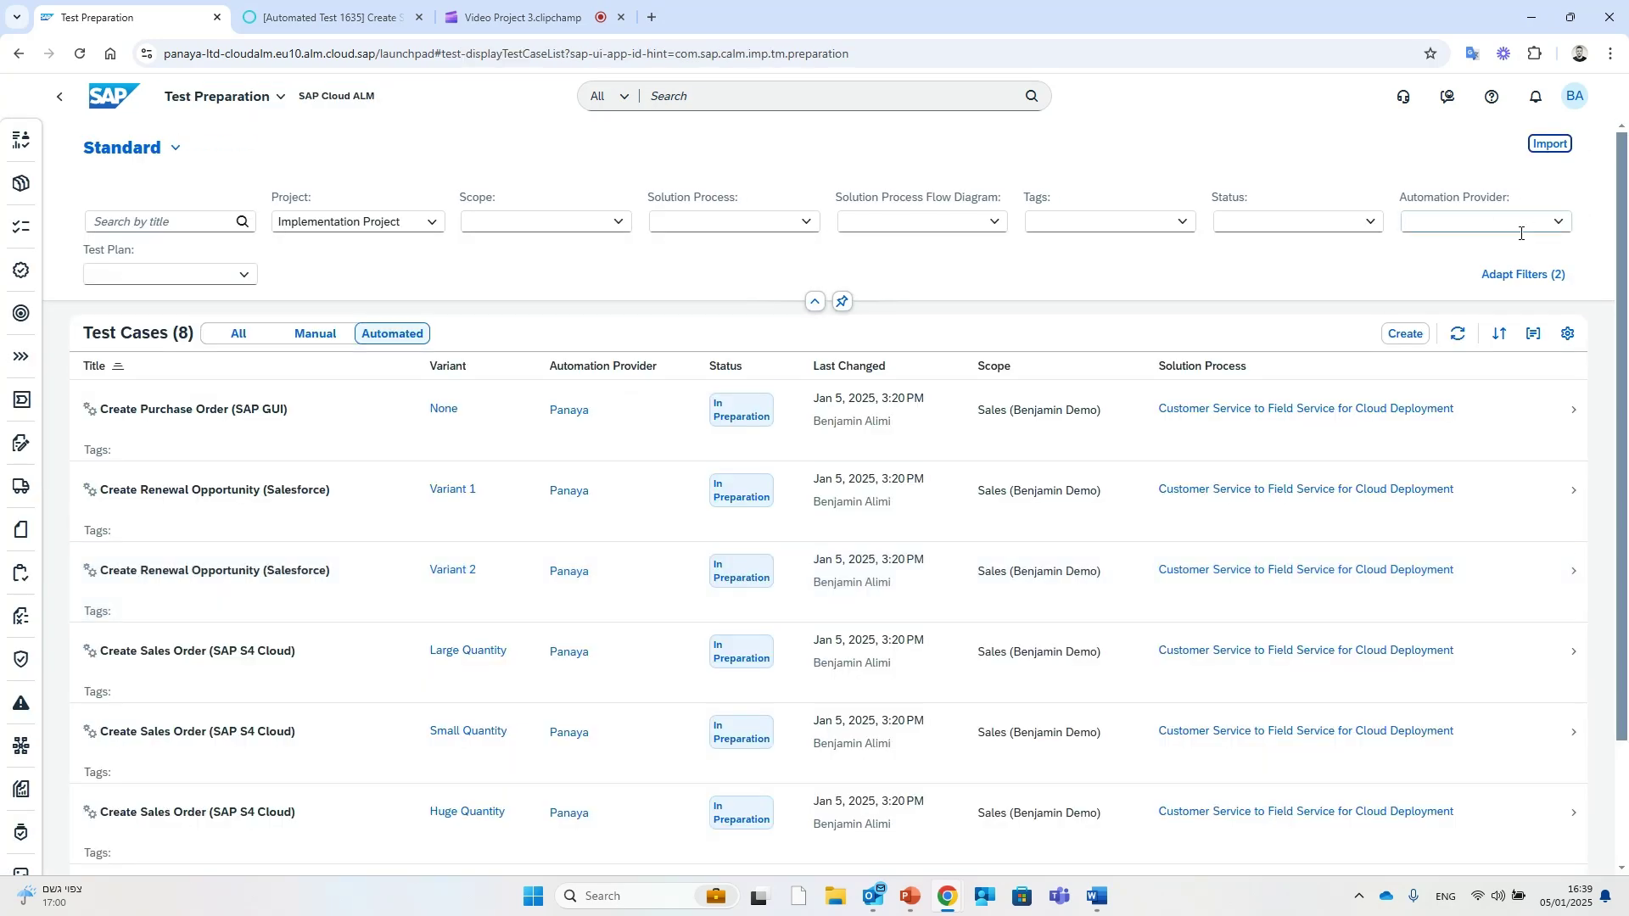
Step: Start a new automated test case with provider Panaya, titled 'Sales Order FIORI'
left_click(1405, 334)
left_click(1588, 239)
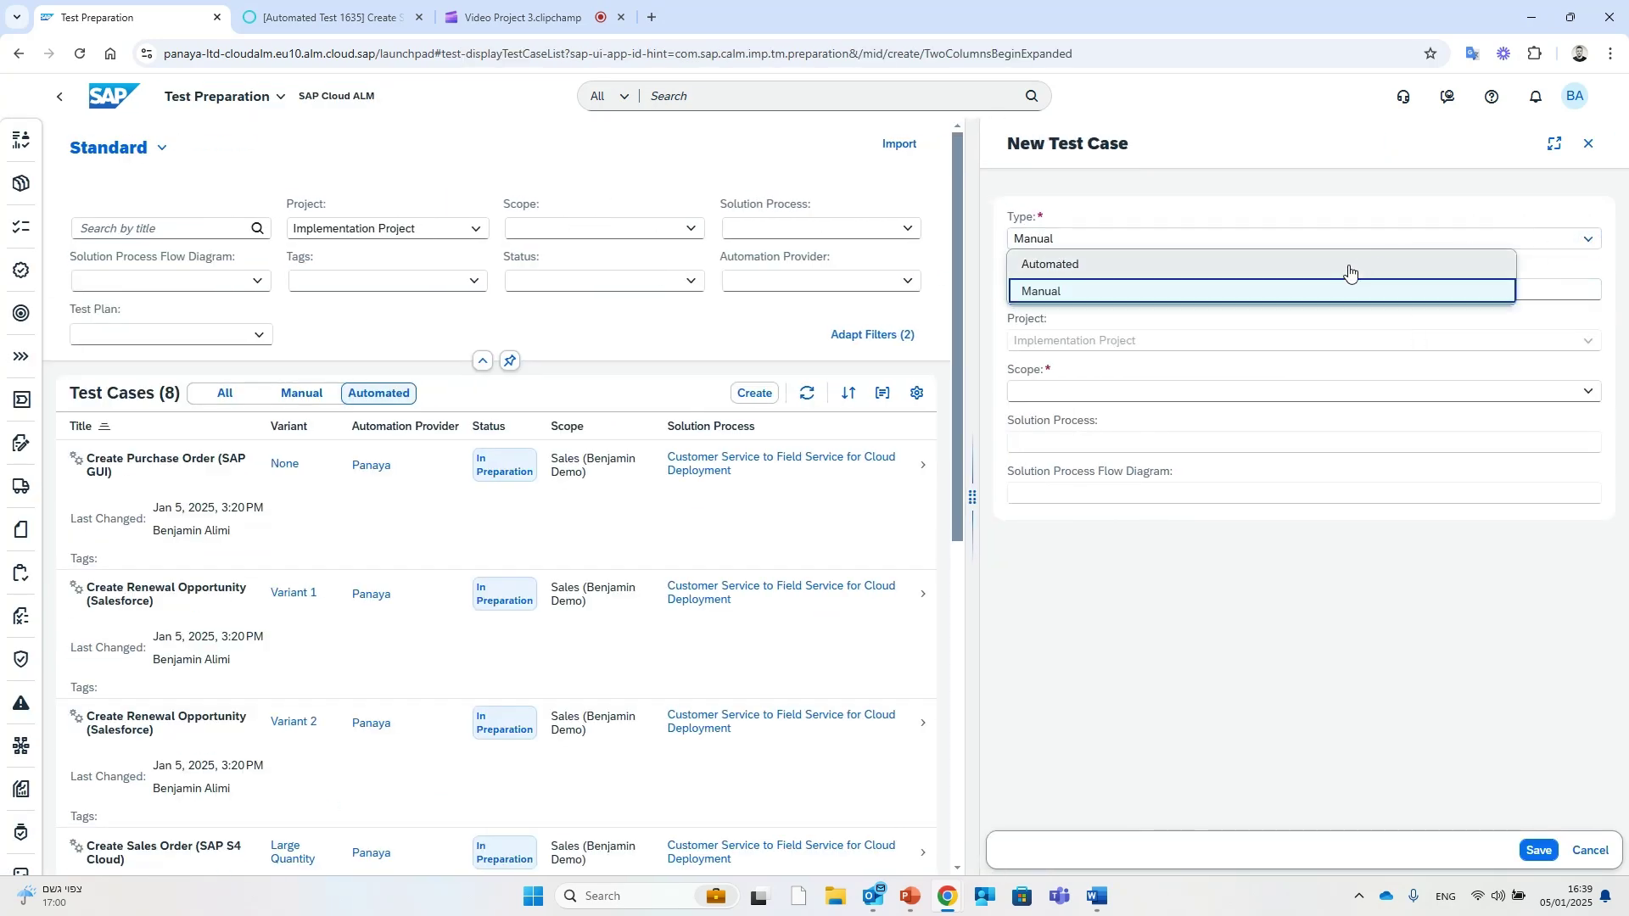
left_click(1351, 264)
left_click(1587, 290)
left_click(1258, 343)
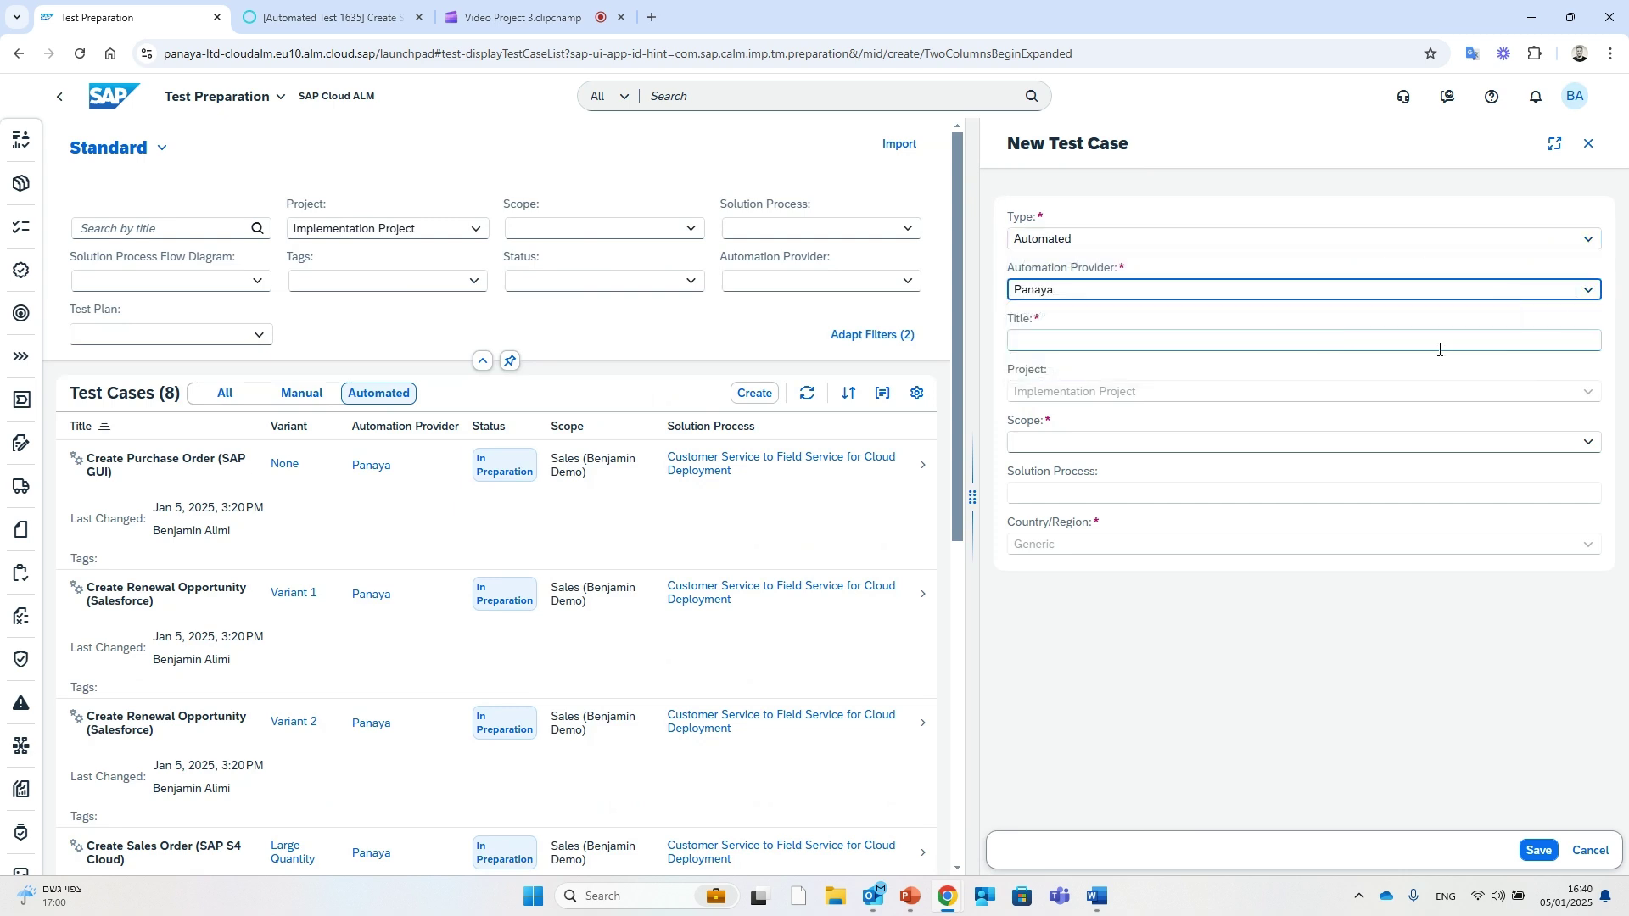
left_click(1549, 344)
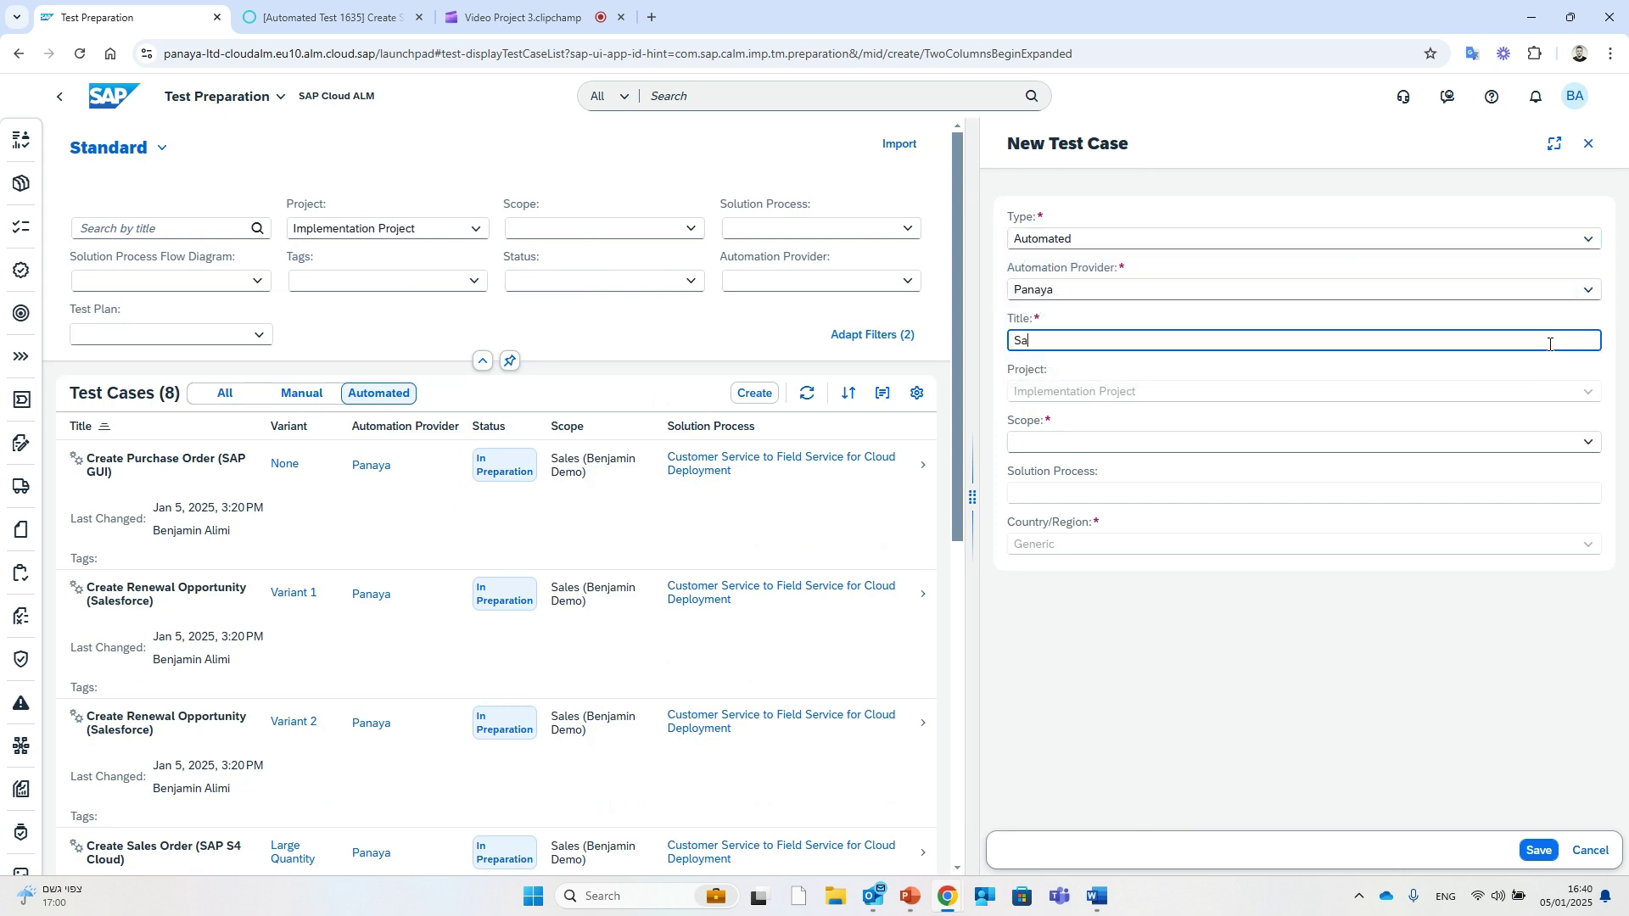
type("Sales Order FIORI")
Step: Assign Sales scope, the Customer Service to Field Service for Cloud Deployment process and Brazil, then save
left_click(1589, 442)
left_click(1145, 550)
left_click(1589, 493)
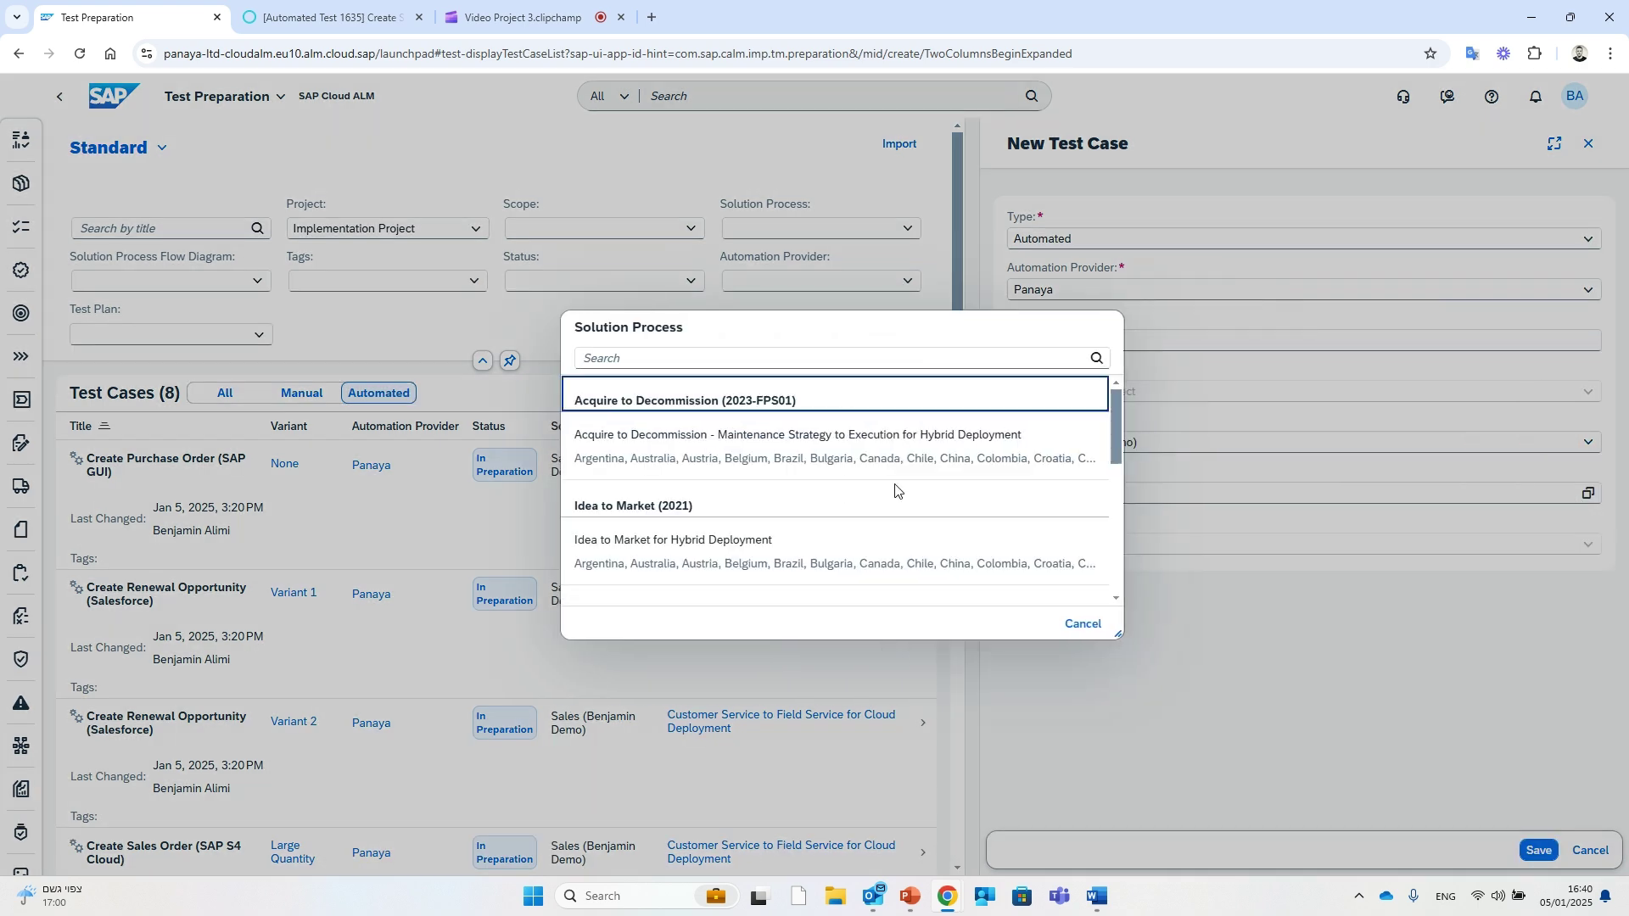
scroll(895, 491, "down", 2)
left_click(866, 552)
left_click(1588, 544)
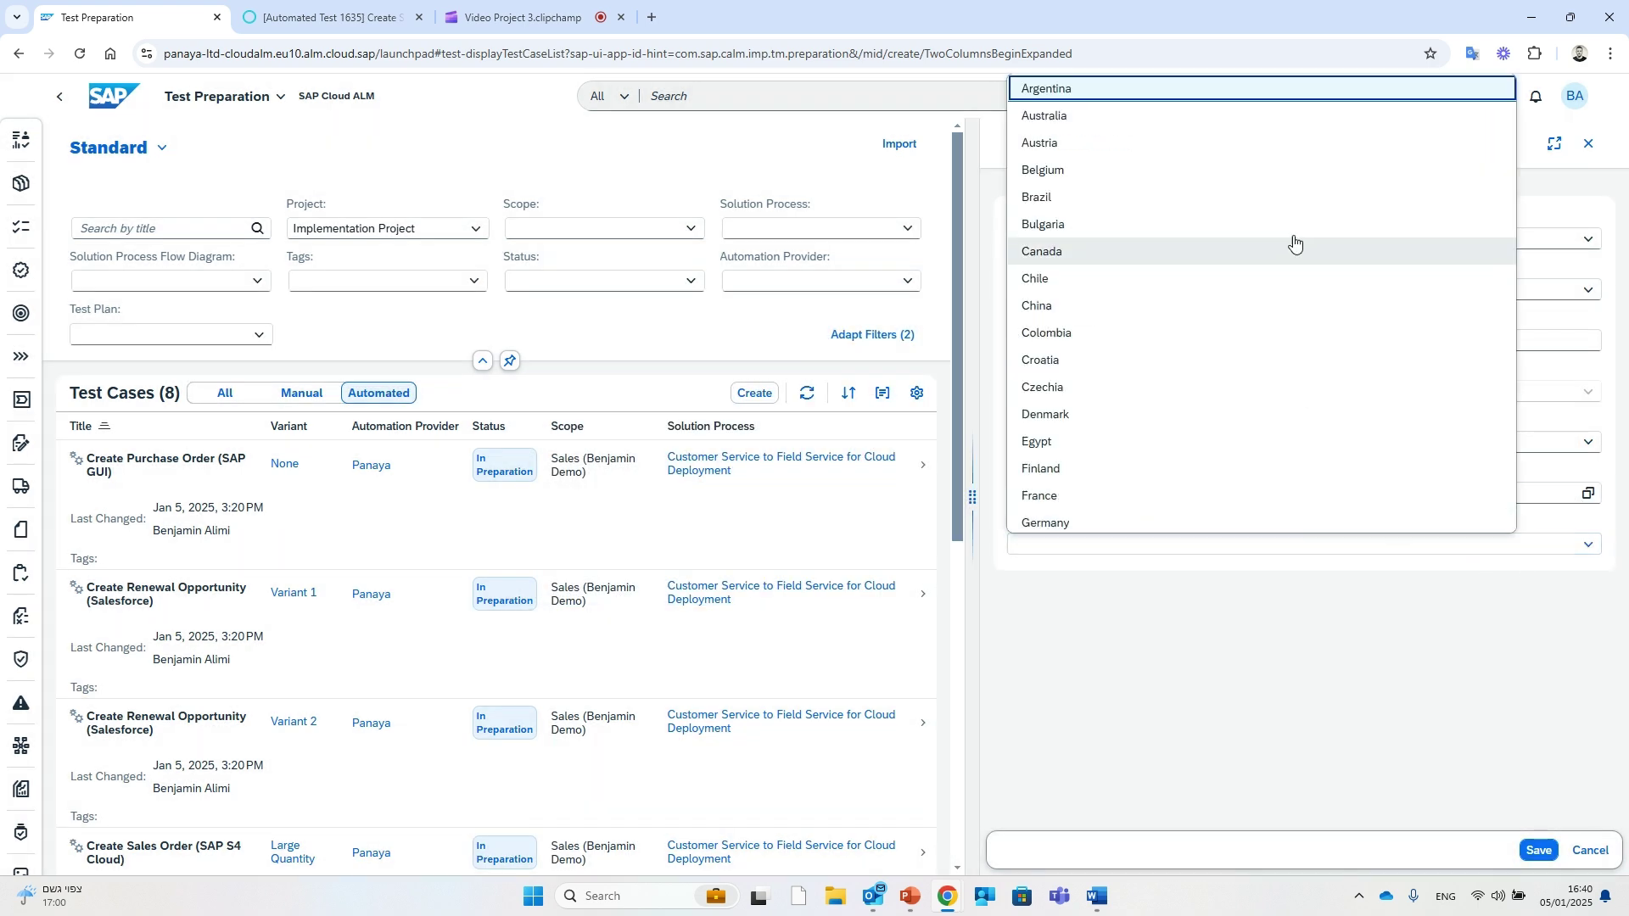
left_click(1284, 207)
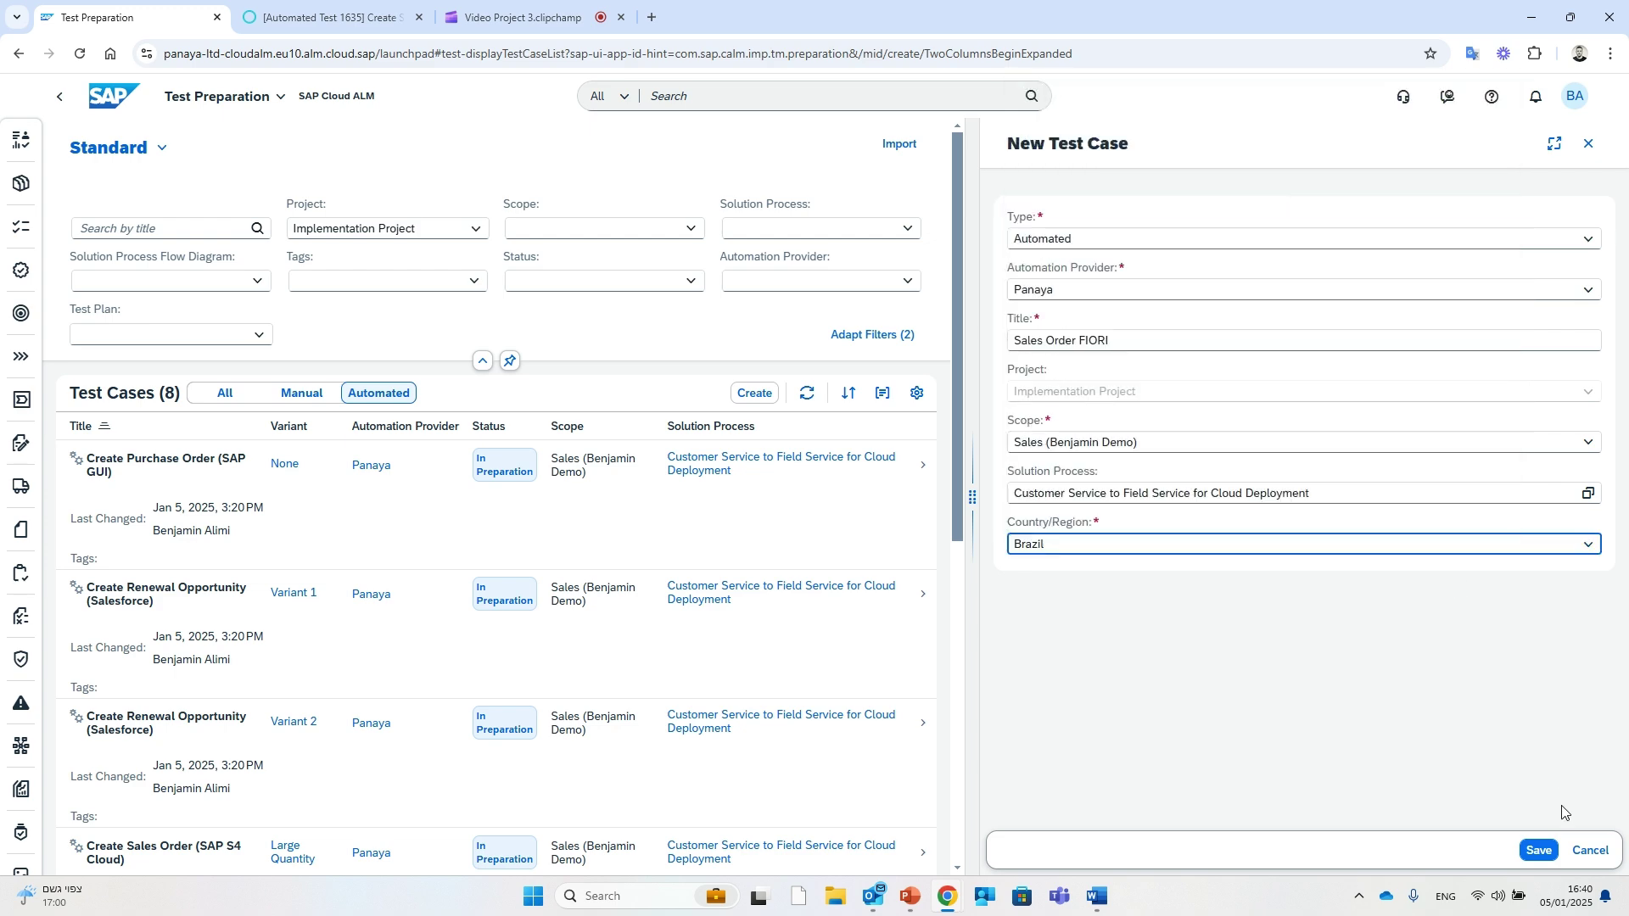
left_click(1538, 851)
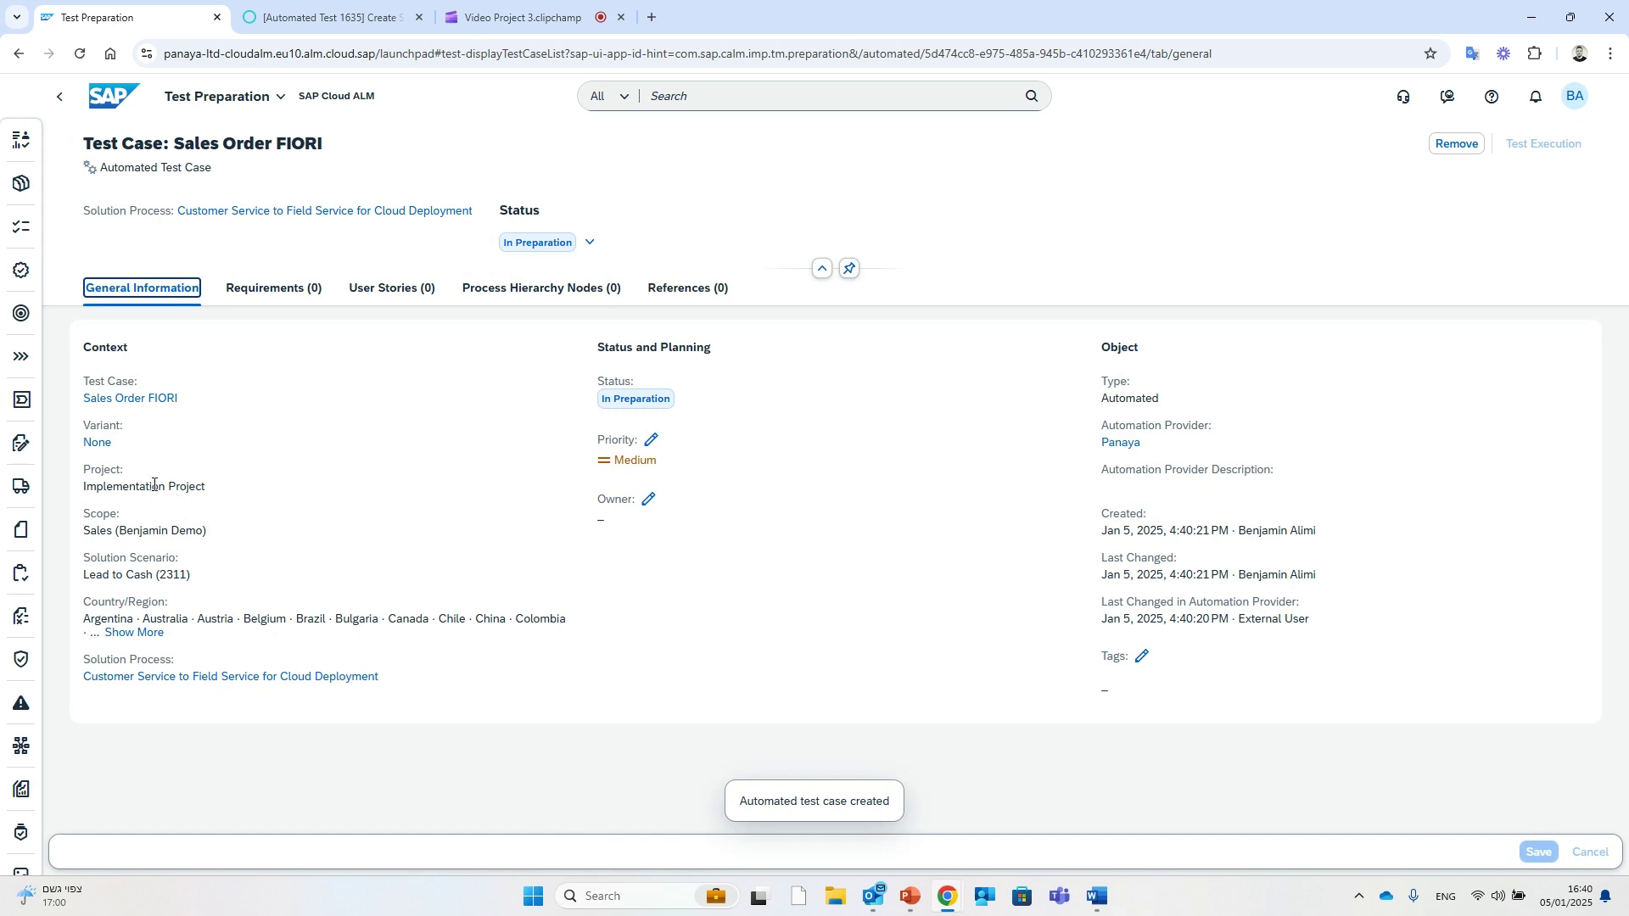
Step: Open the new test in Panaya and select Sales Order FIORI under its Sales process folder
left_click(114, 399)
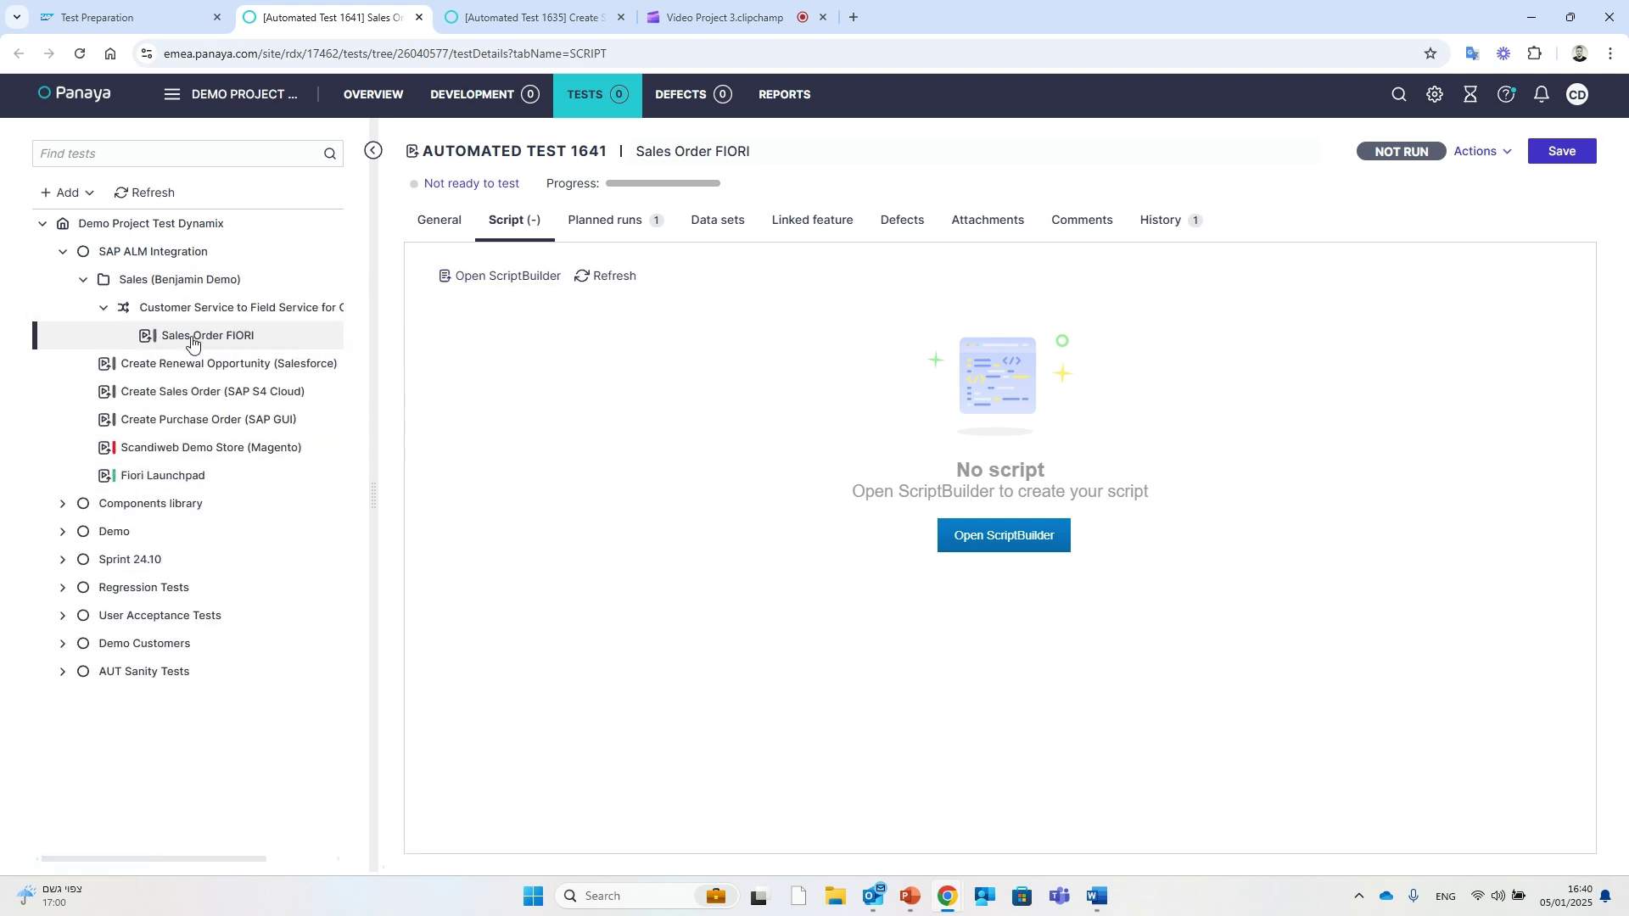
left_click(222, 307)
left_click(217, 281)
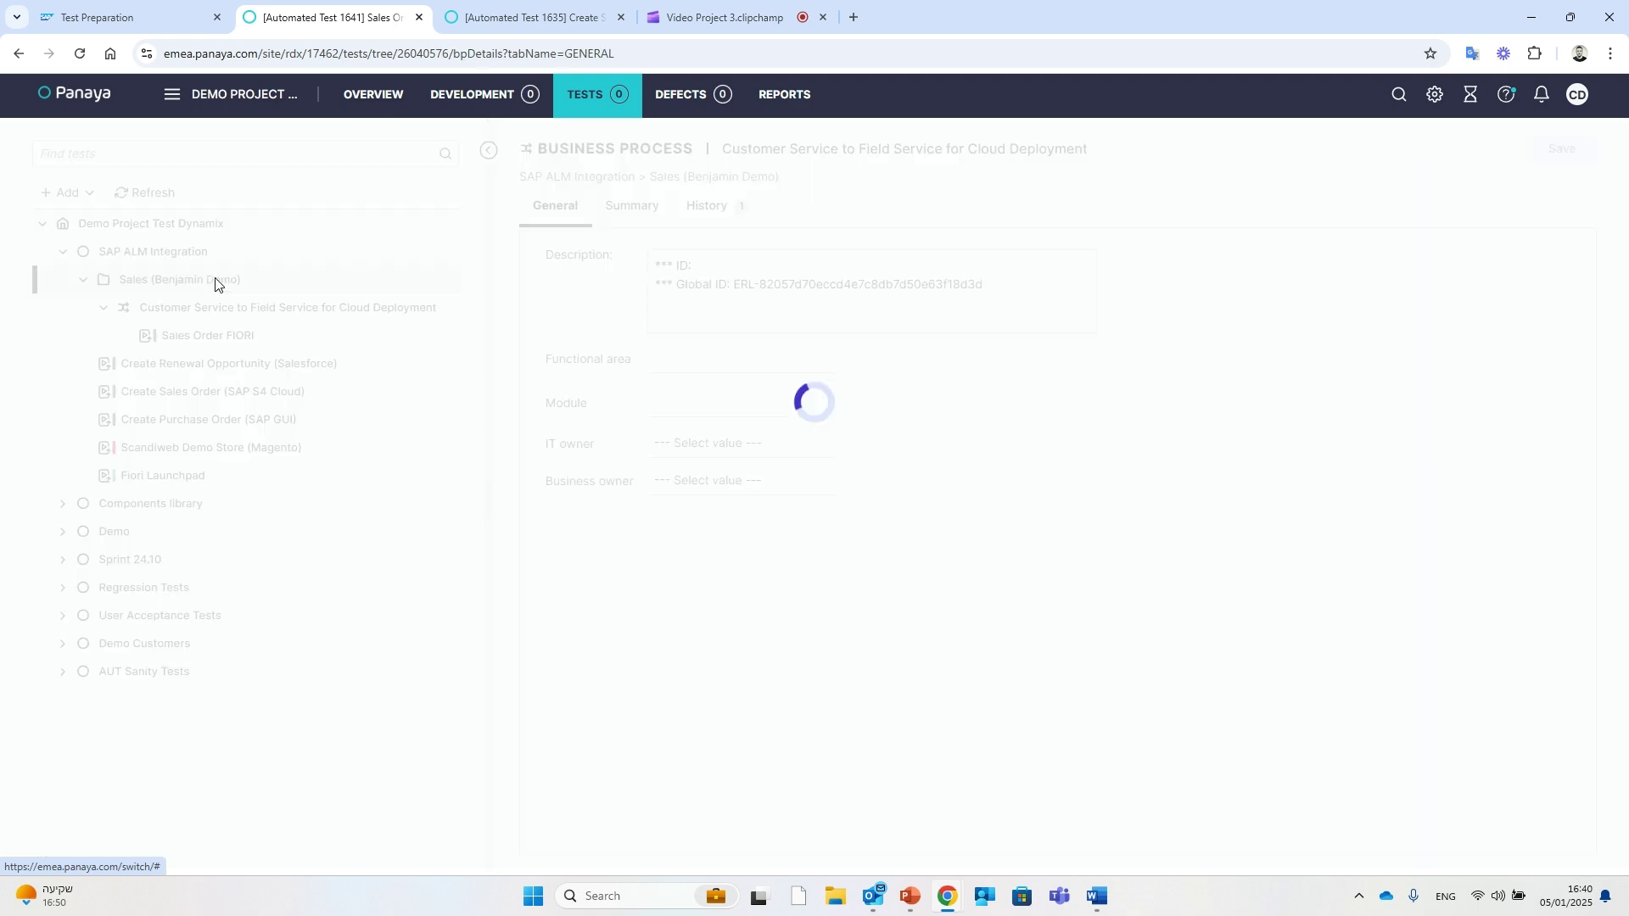
left_click(226, 333)
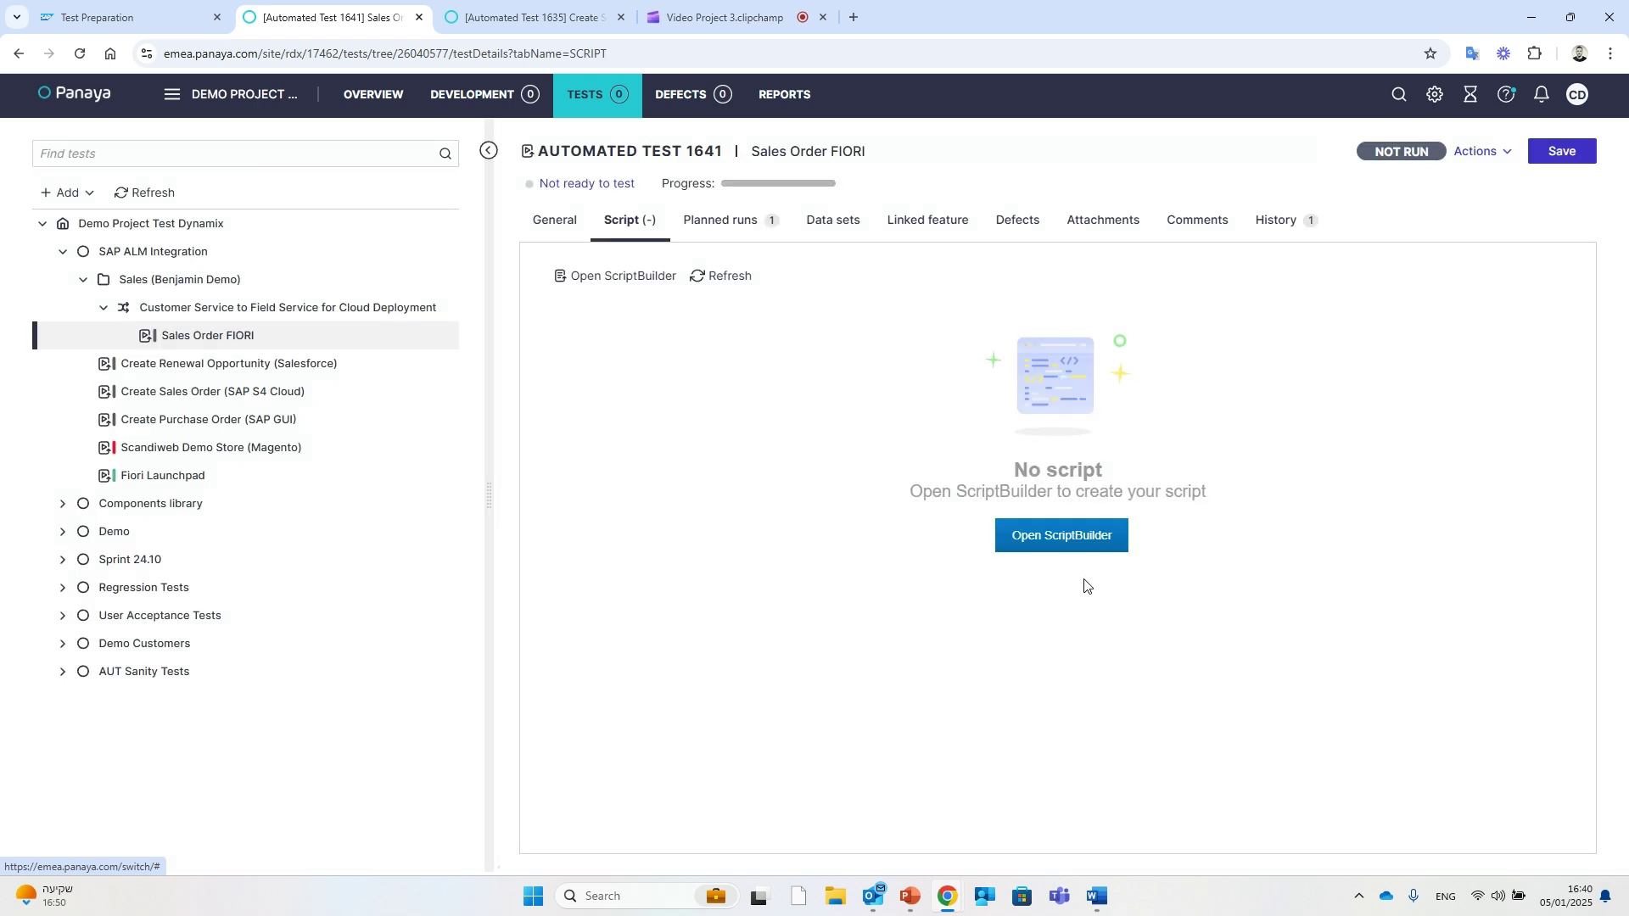
Step: In ScriptBuilder, add a run-component step for the SAP FIORI General Navigation Fiori login
left_click(1061, 546)
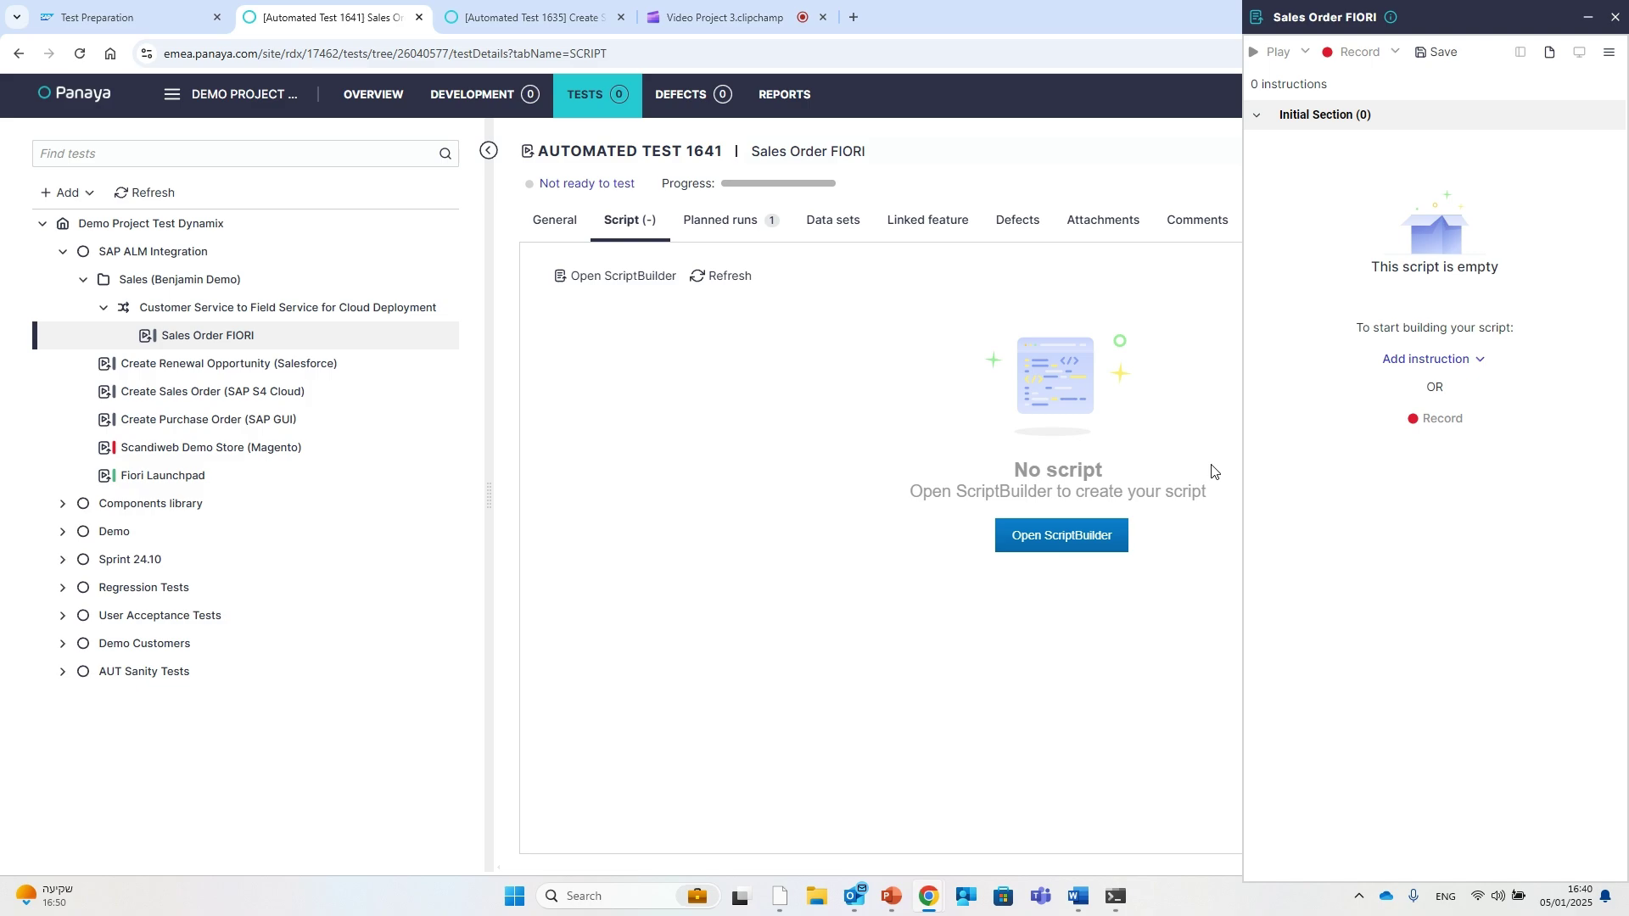
left_click(1433, 359)
left_click(1465, 427)
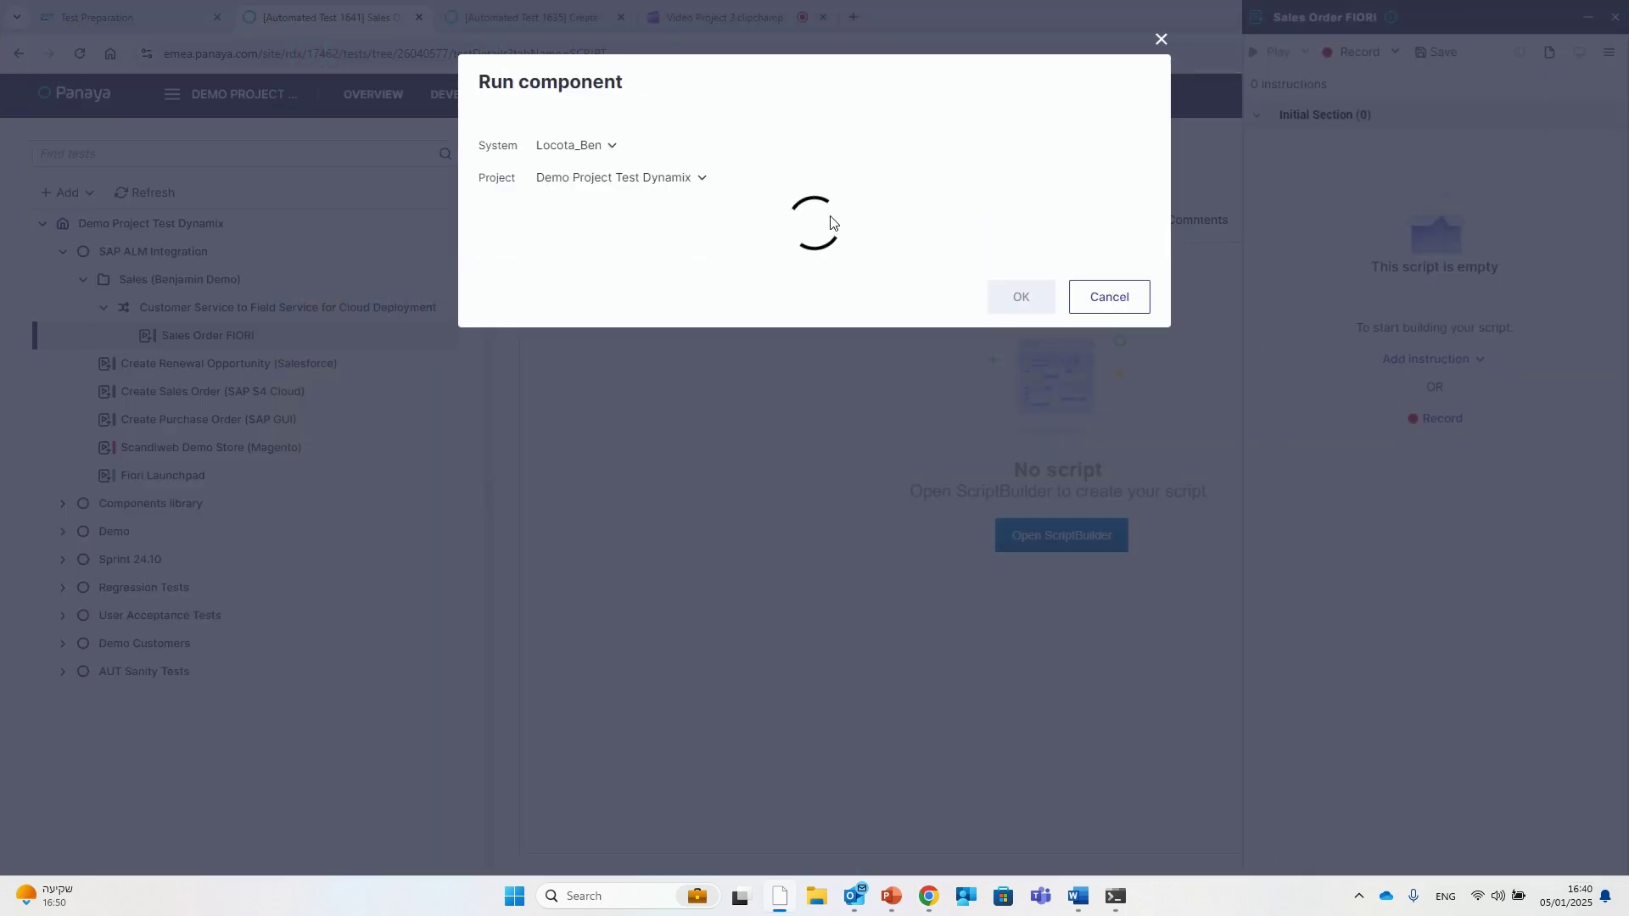
left_click(501, 267)
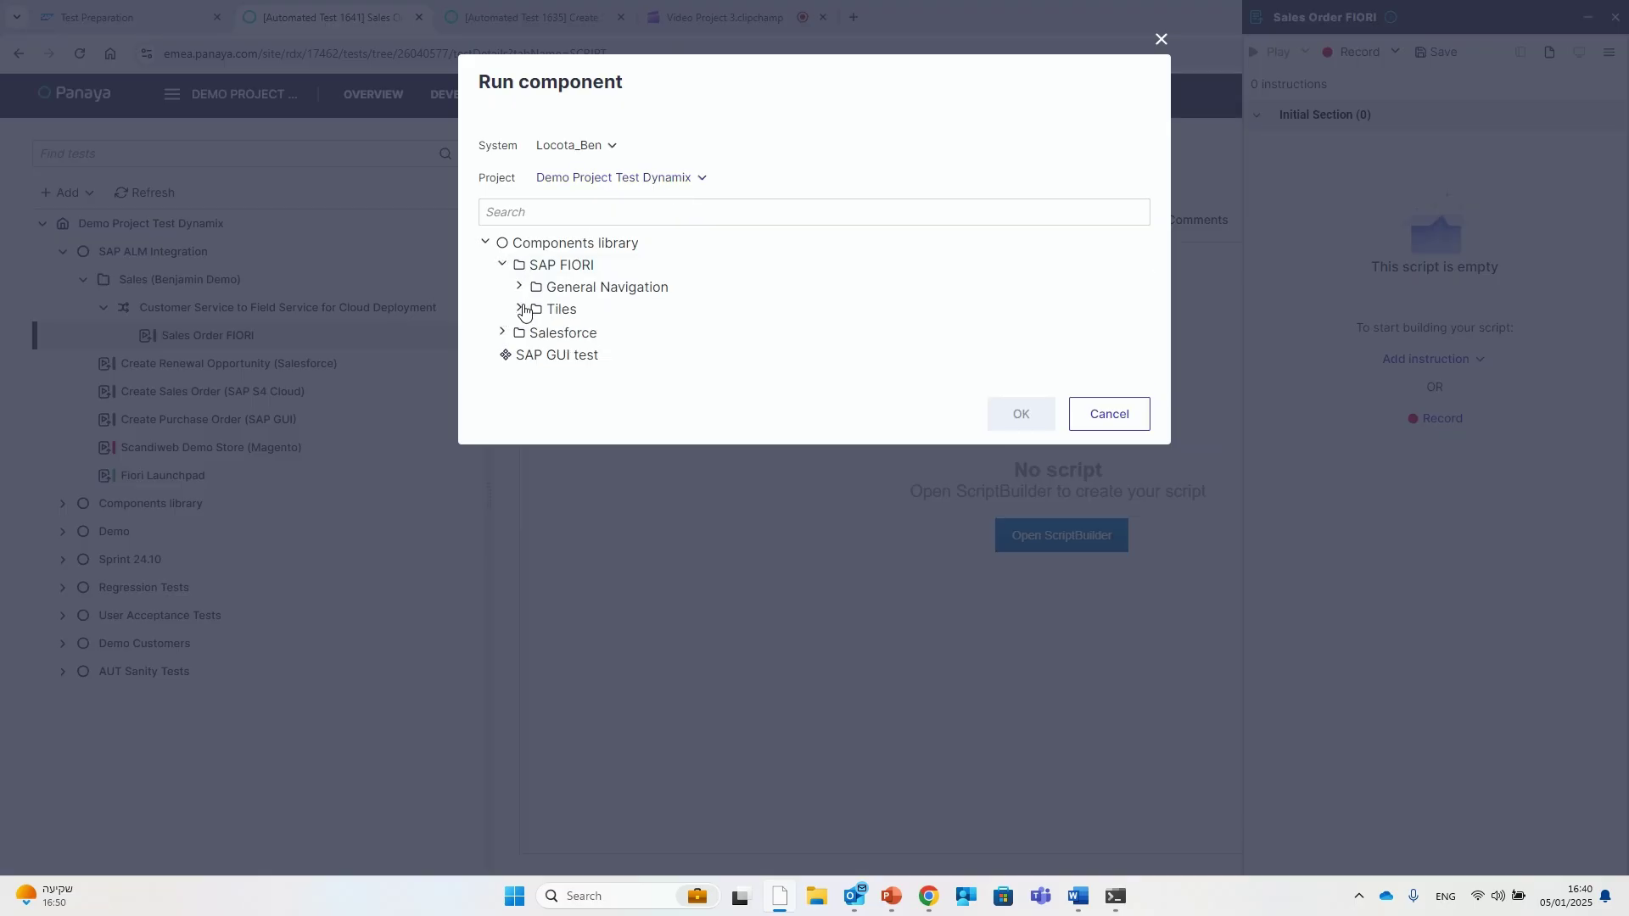
left_click(519, 286)
left_click(560, 310)
left_click(1021, 458)
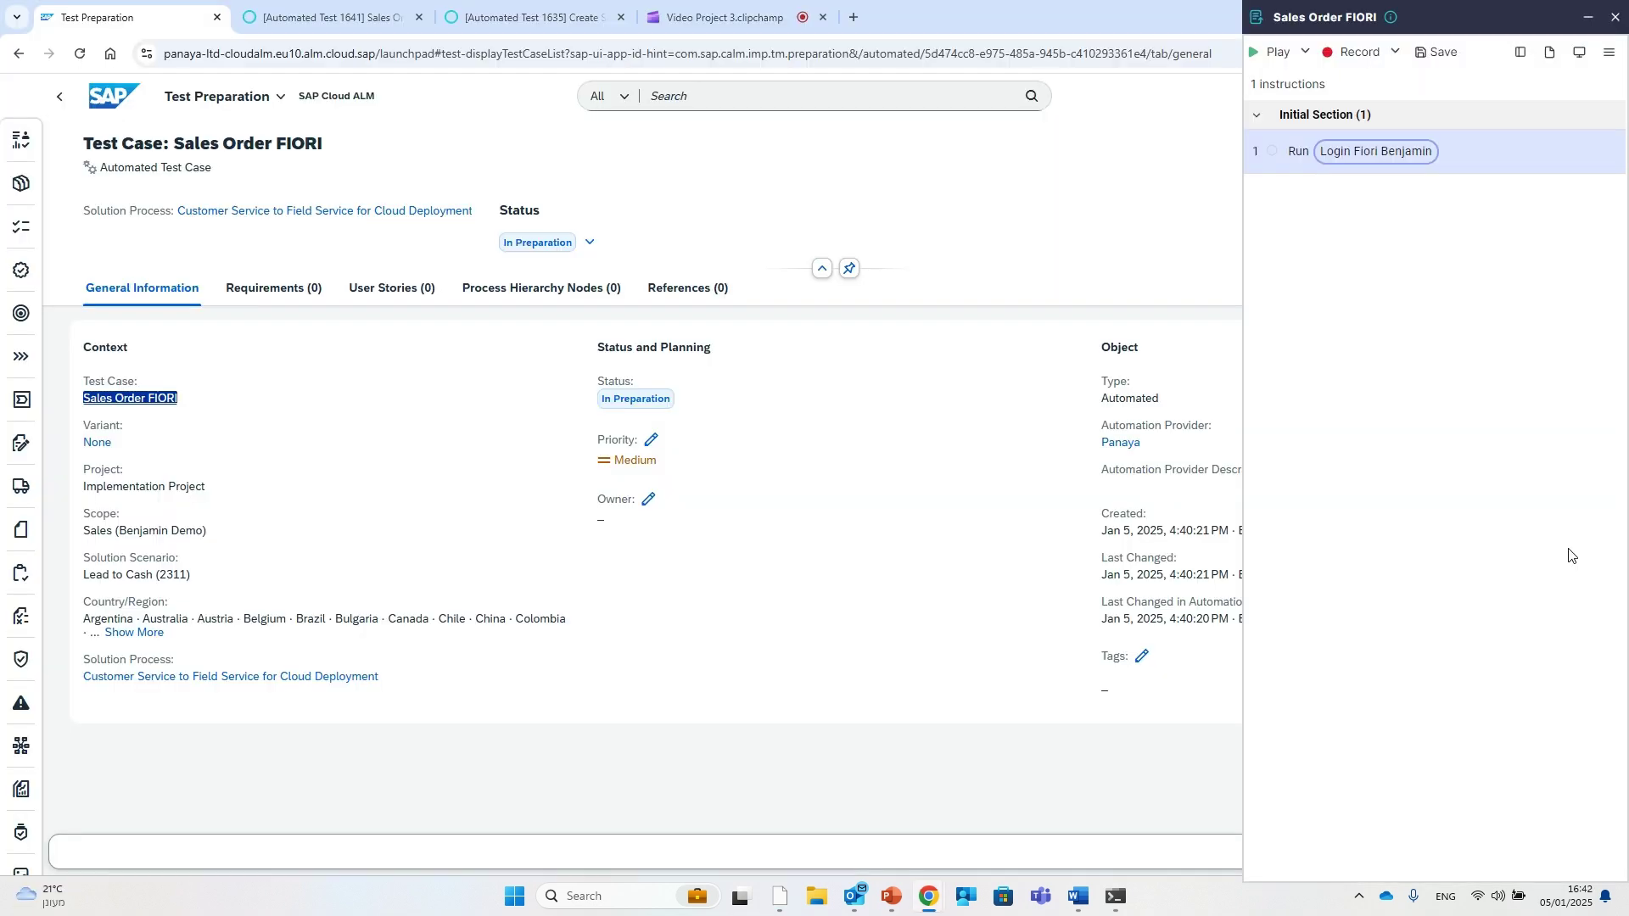
Step: Add a second run-component step using SAP FIORI Tiles > Sales Order DVAUTO Product
left_click(1549, 175)
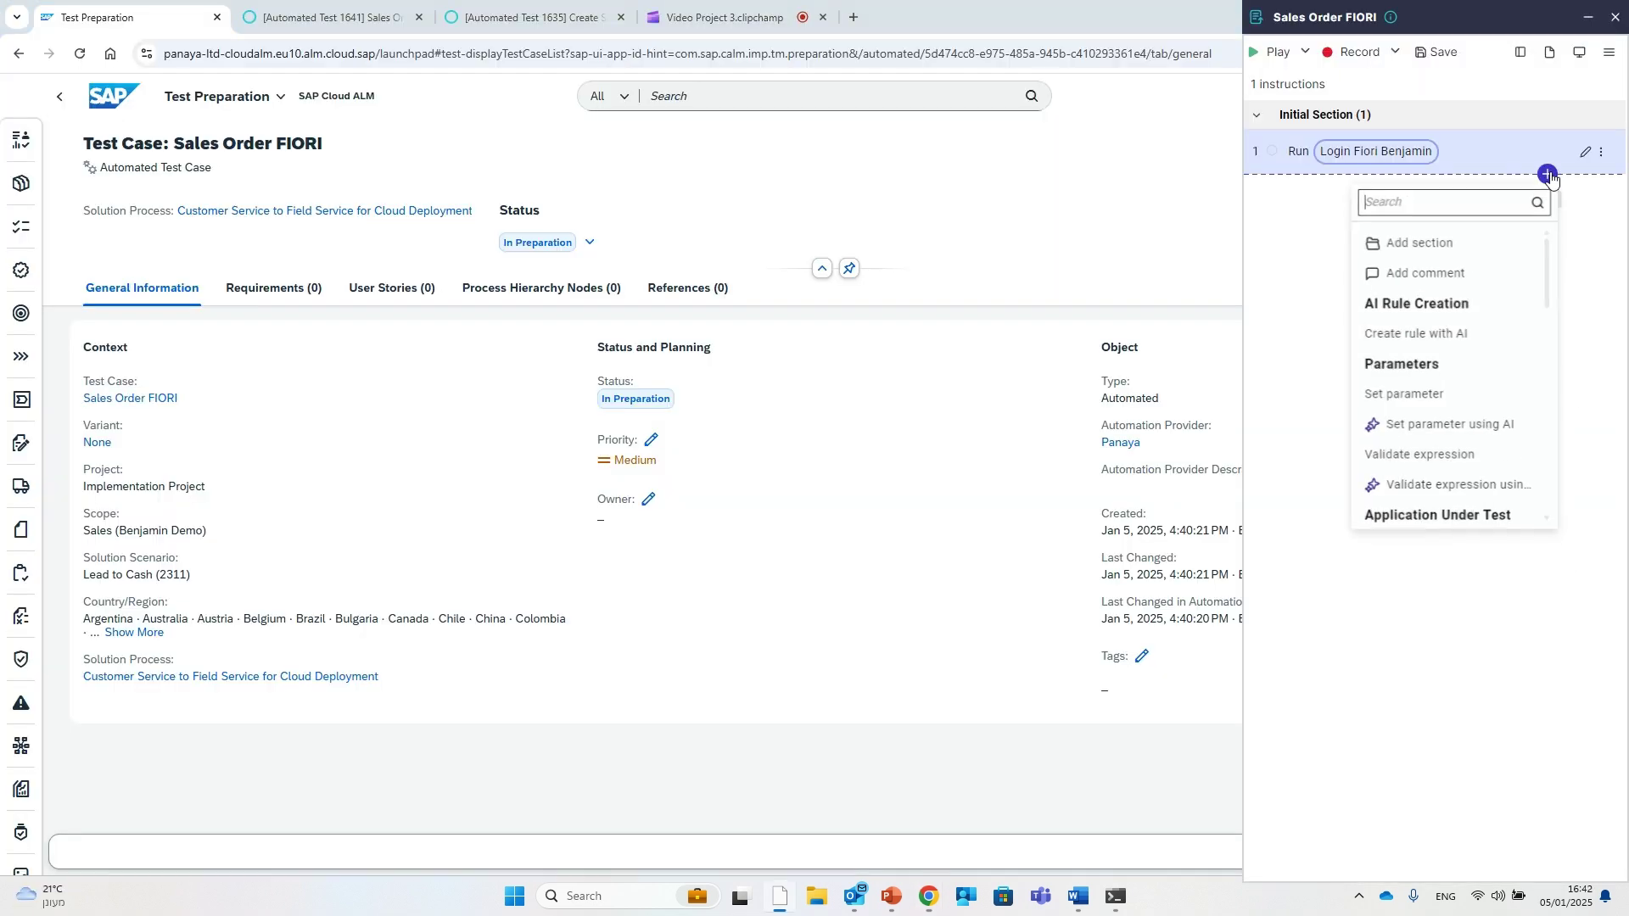
type("comp")
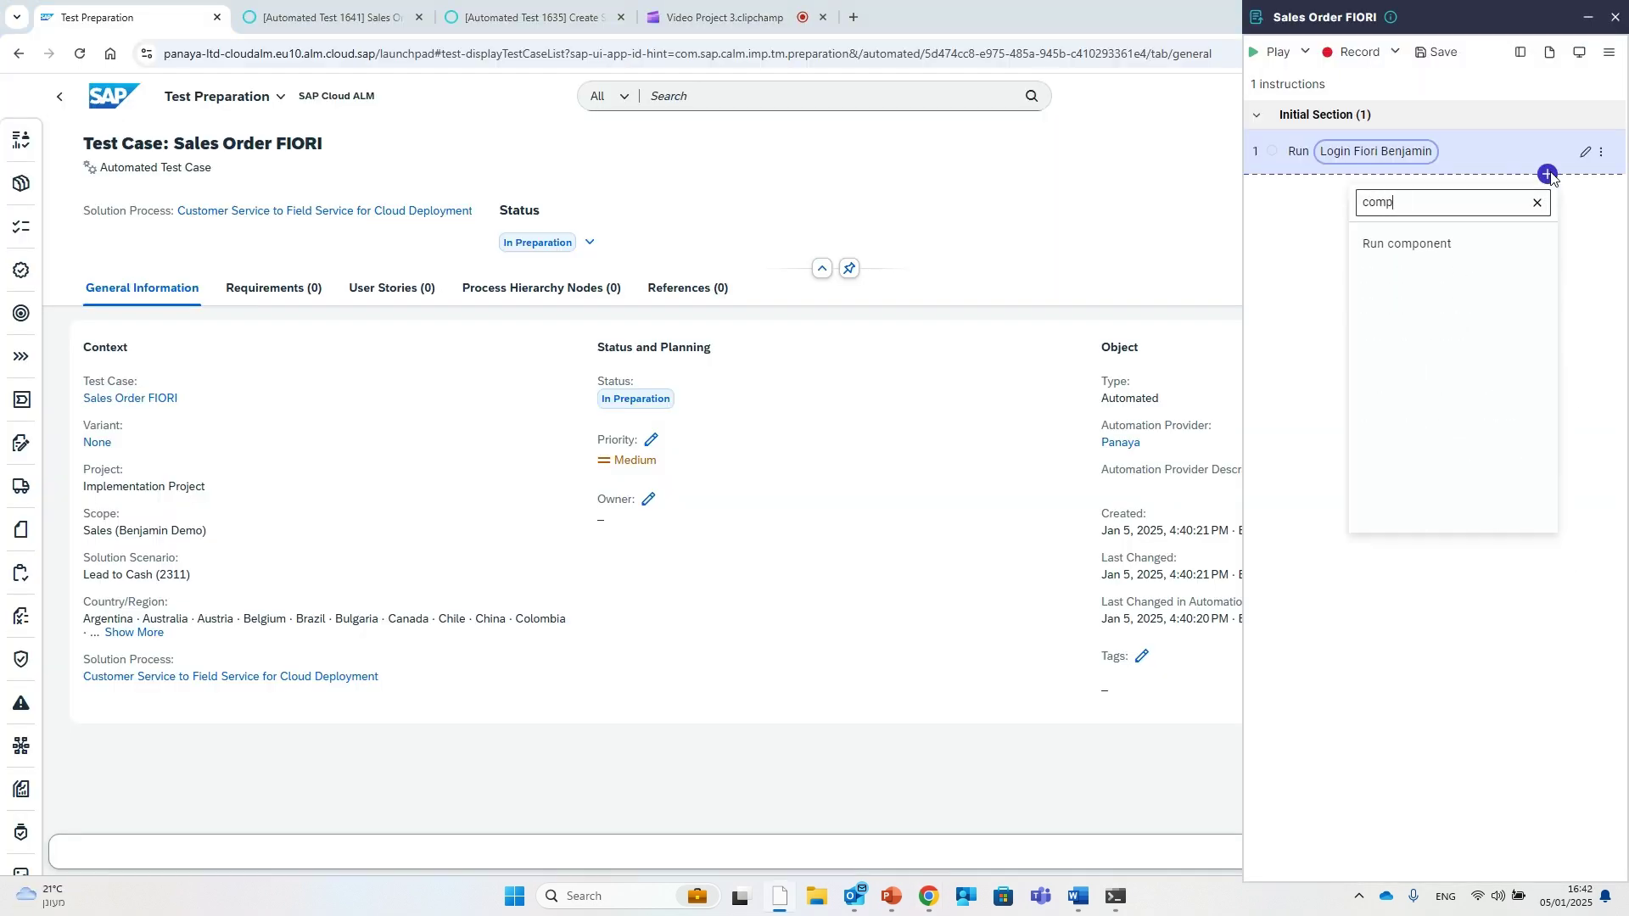
left_click(1487, 243)
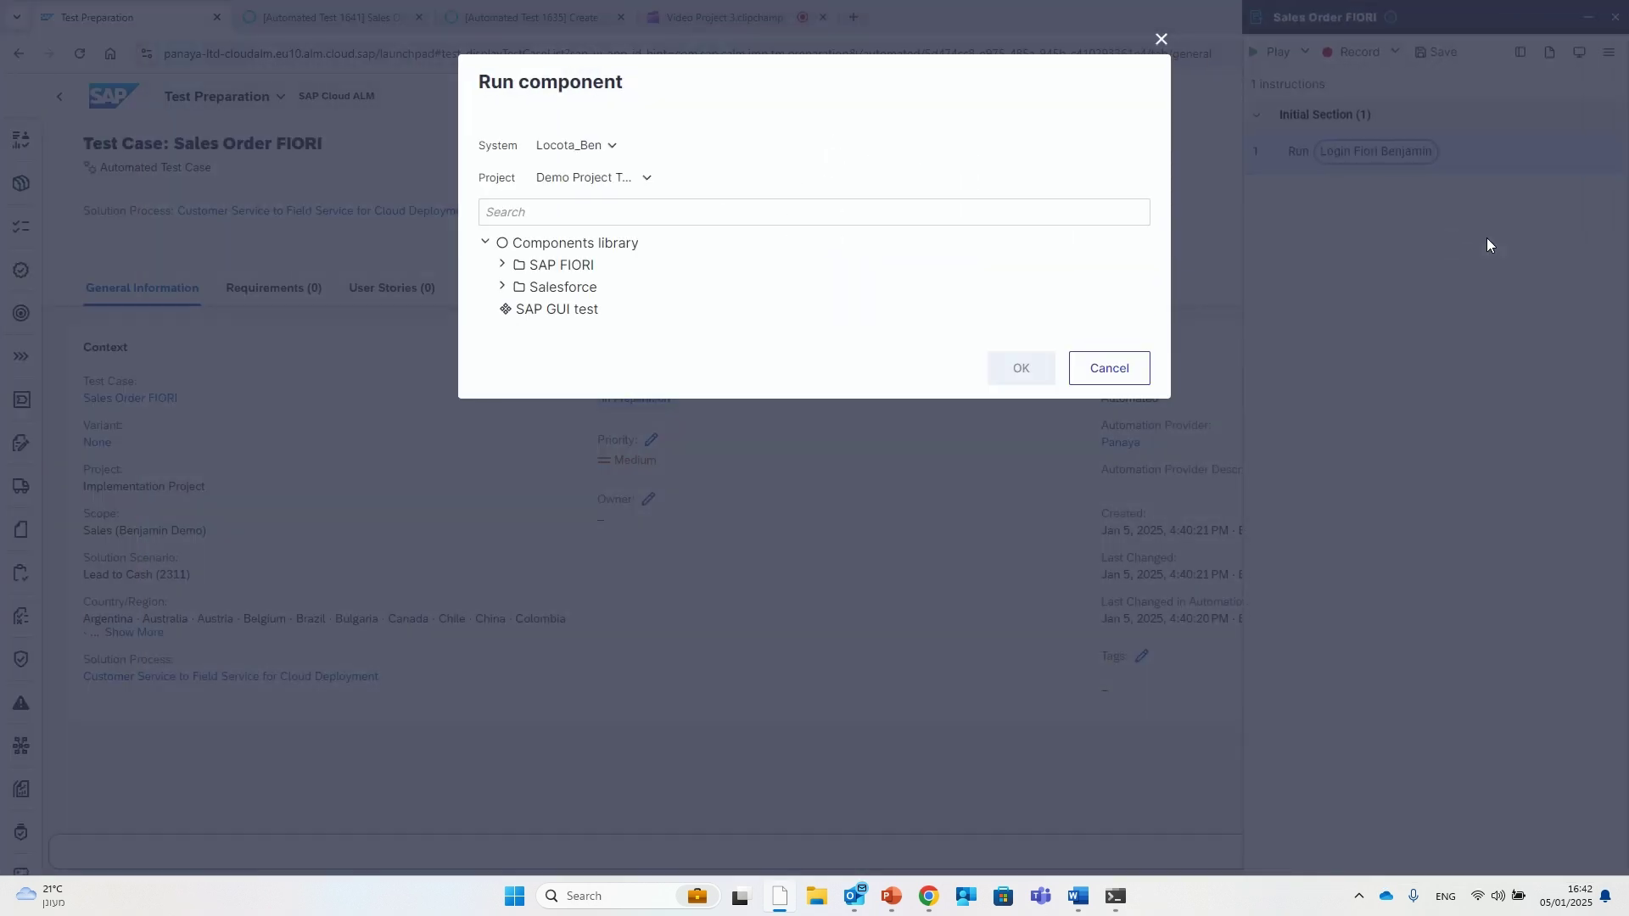
left_click(500, 266)
left_click(521, 310)
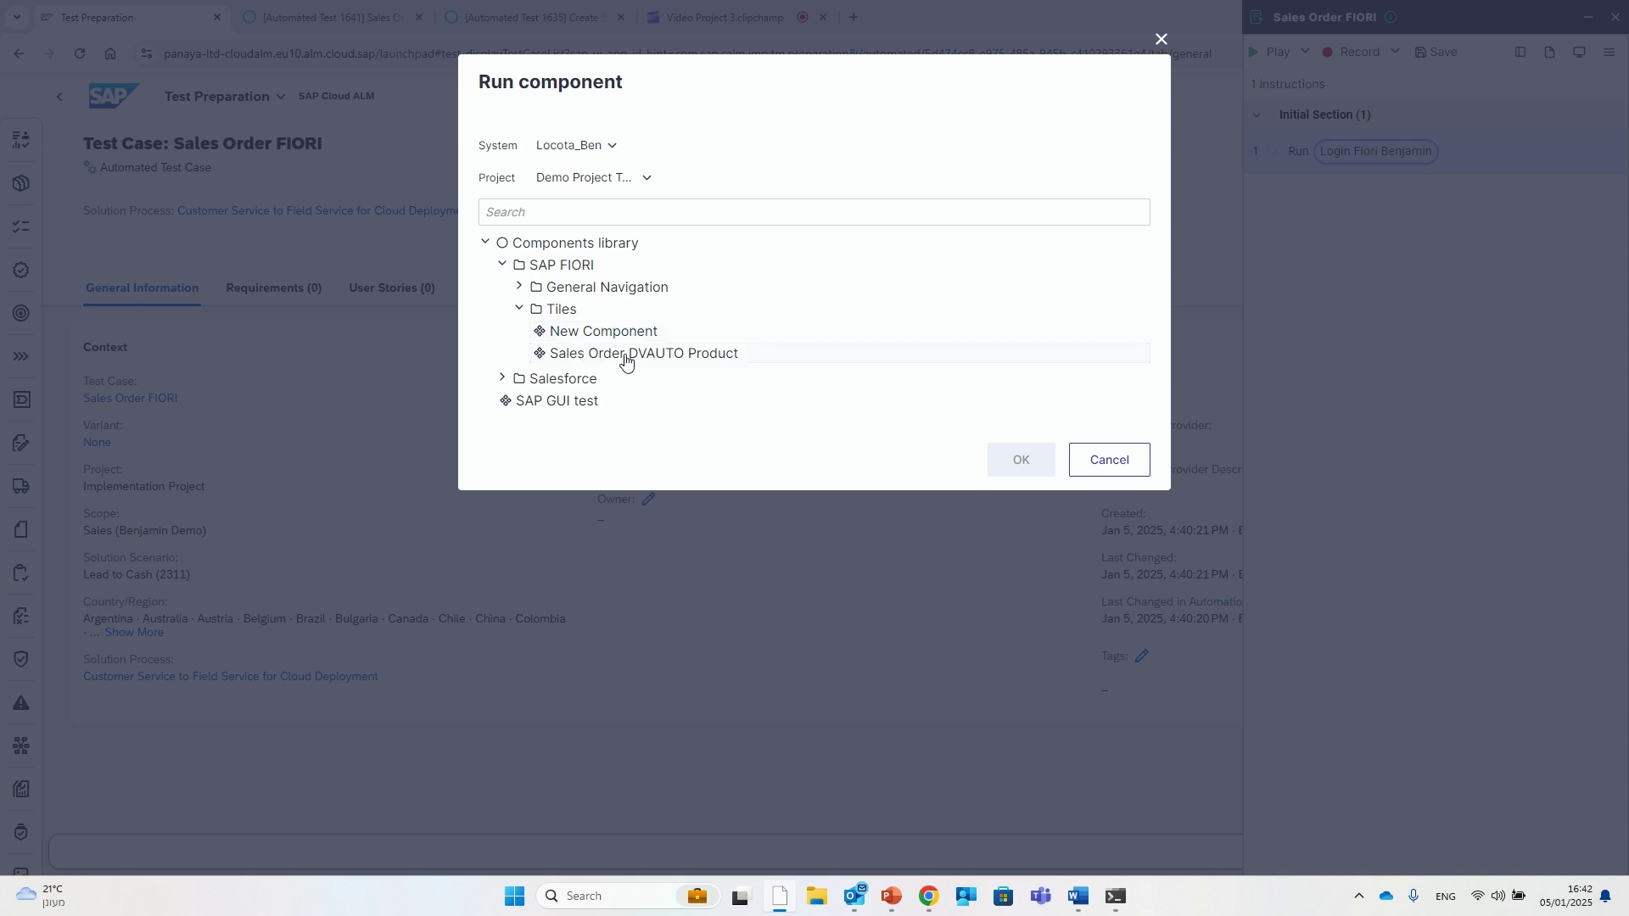
left_click(586, 354)
left_click(1021, 459)
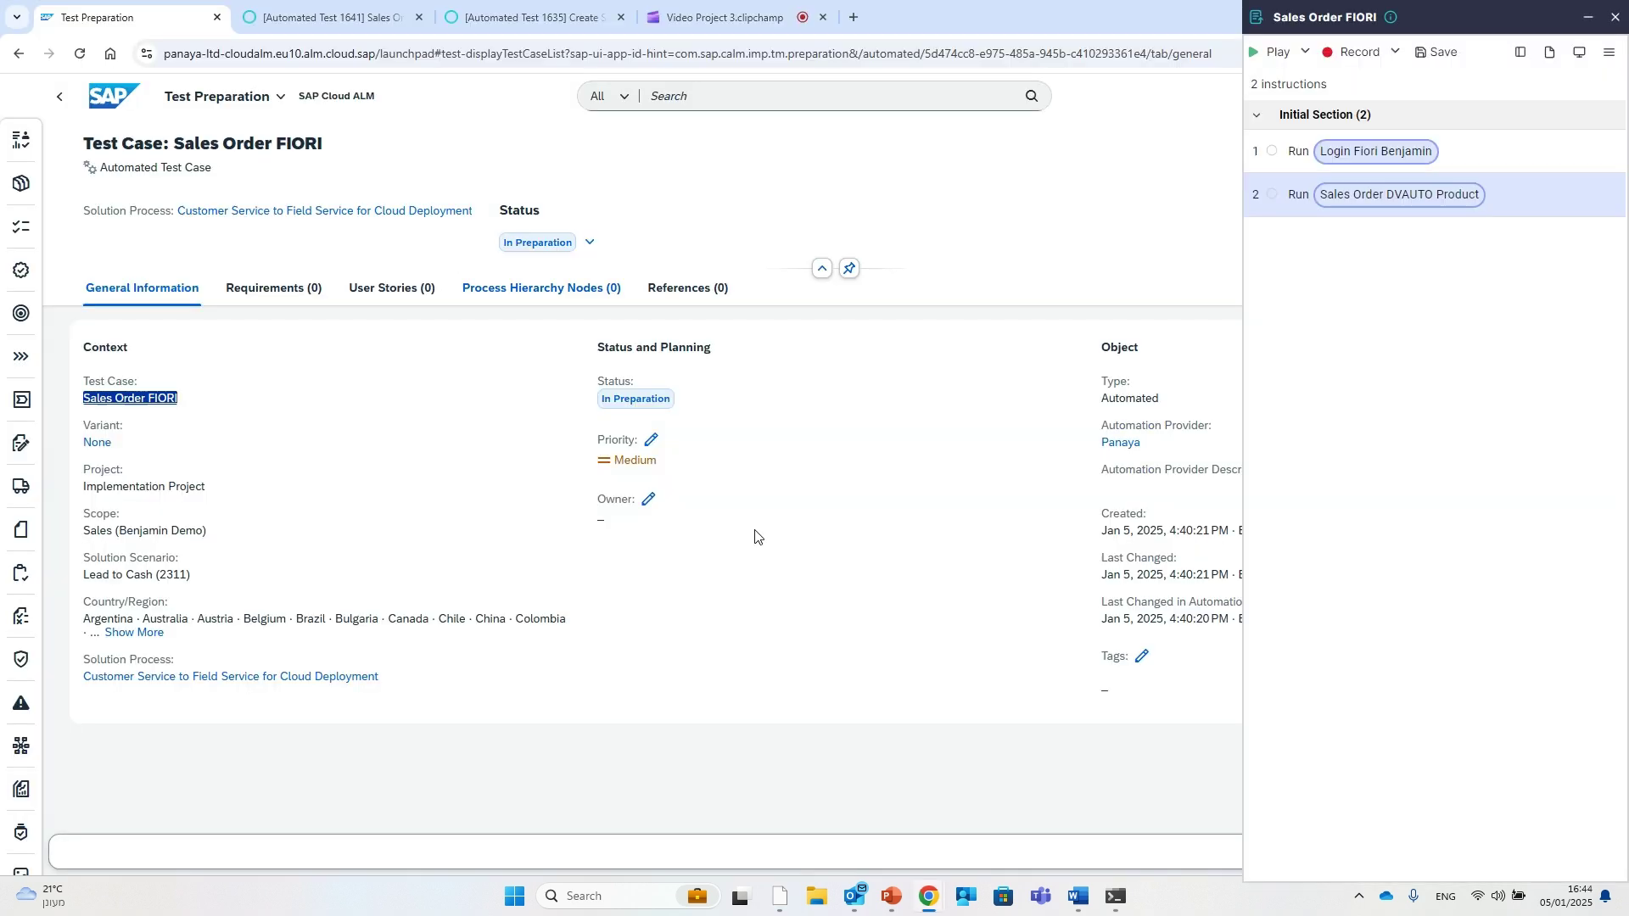
Step: Add a third run-component step using General Navigation > Logout Fiori
left_click(1548, 216)
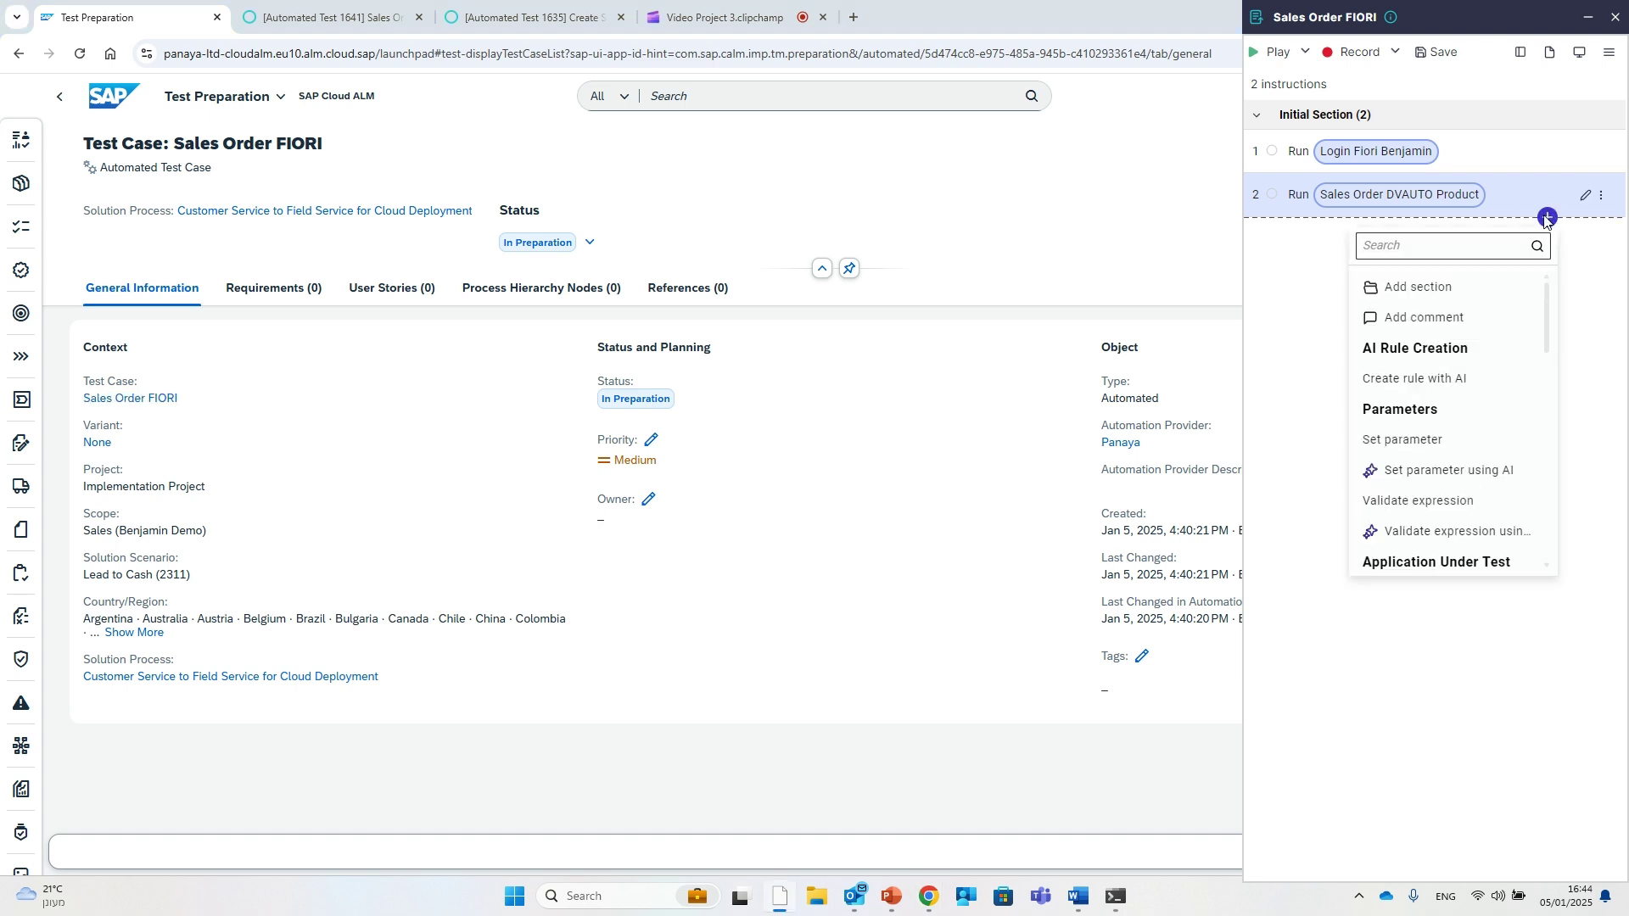
type("com")
left_click(1469, 321)
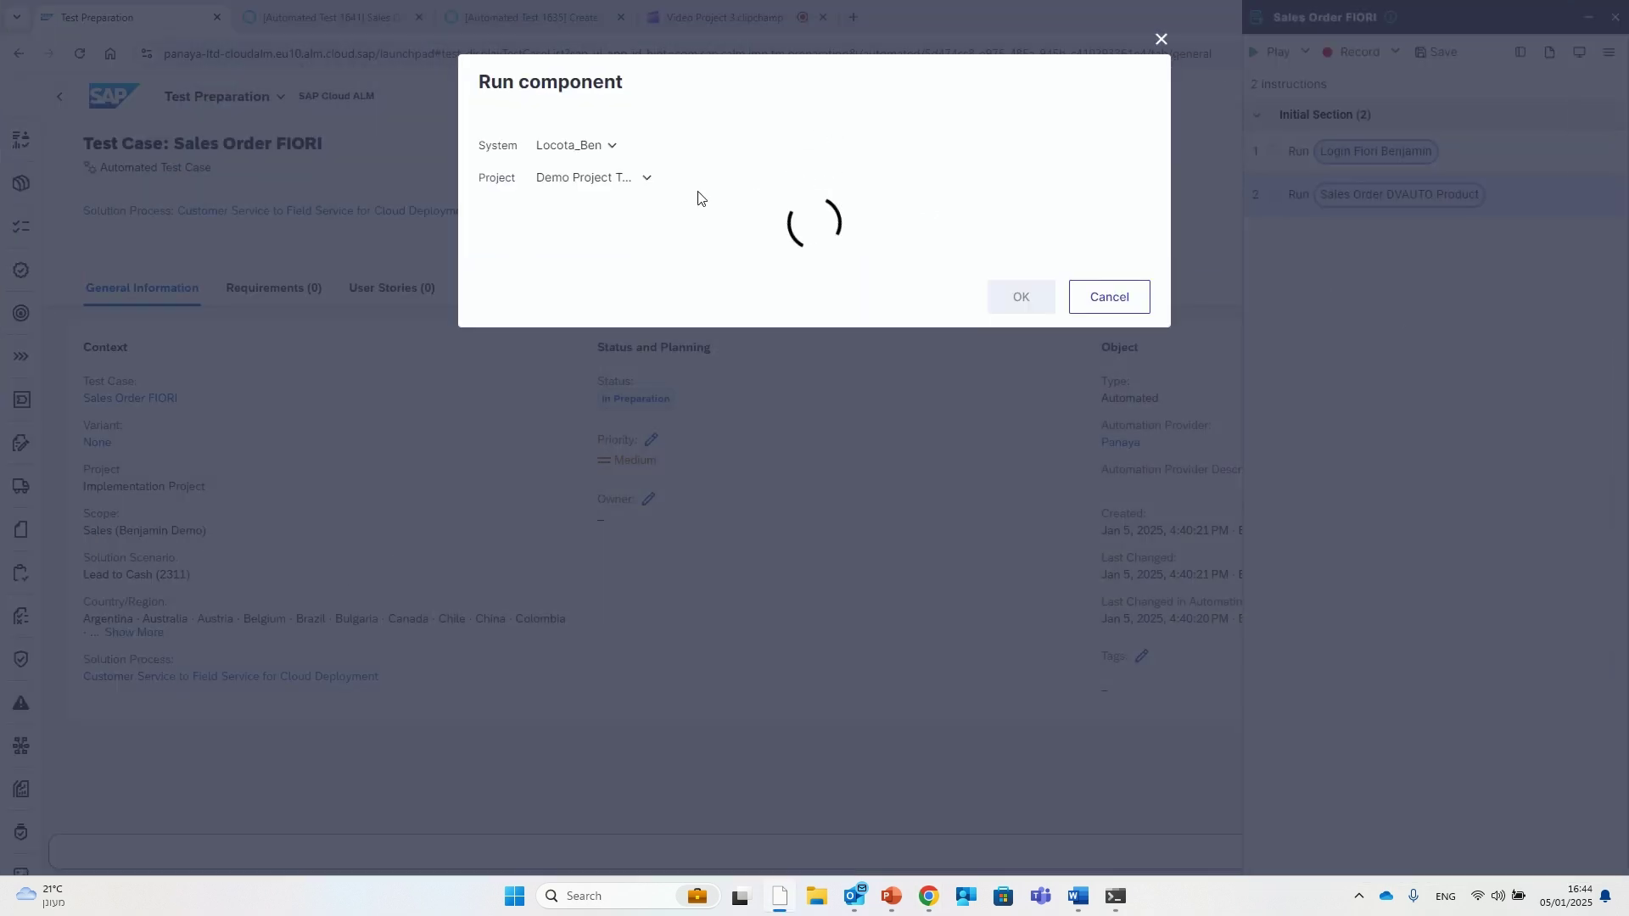
left_click(502, 267)
left_click(520, 287)
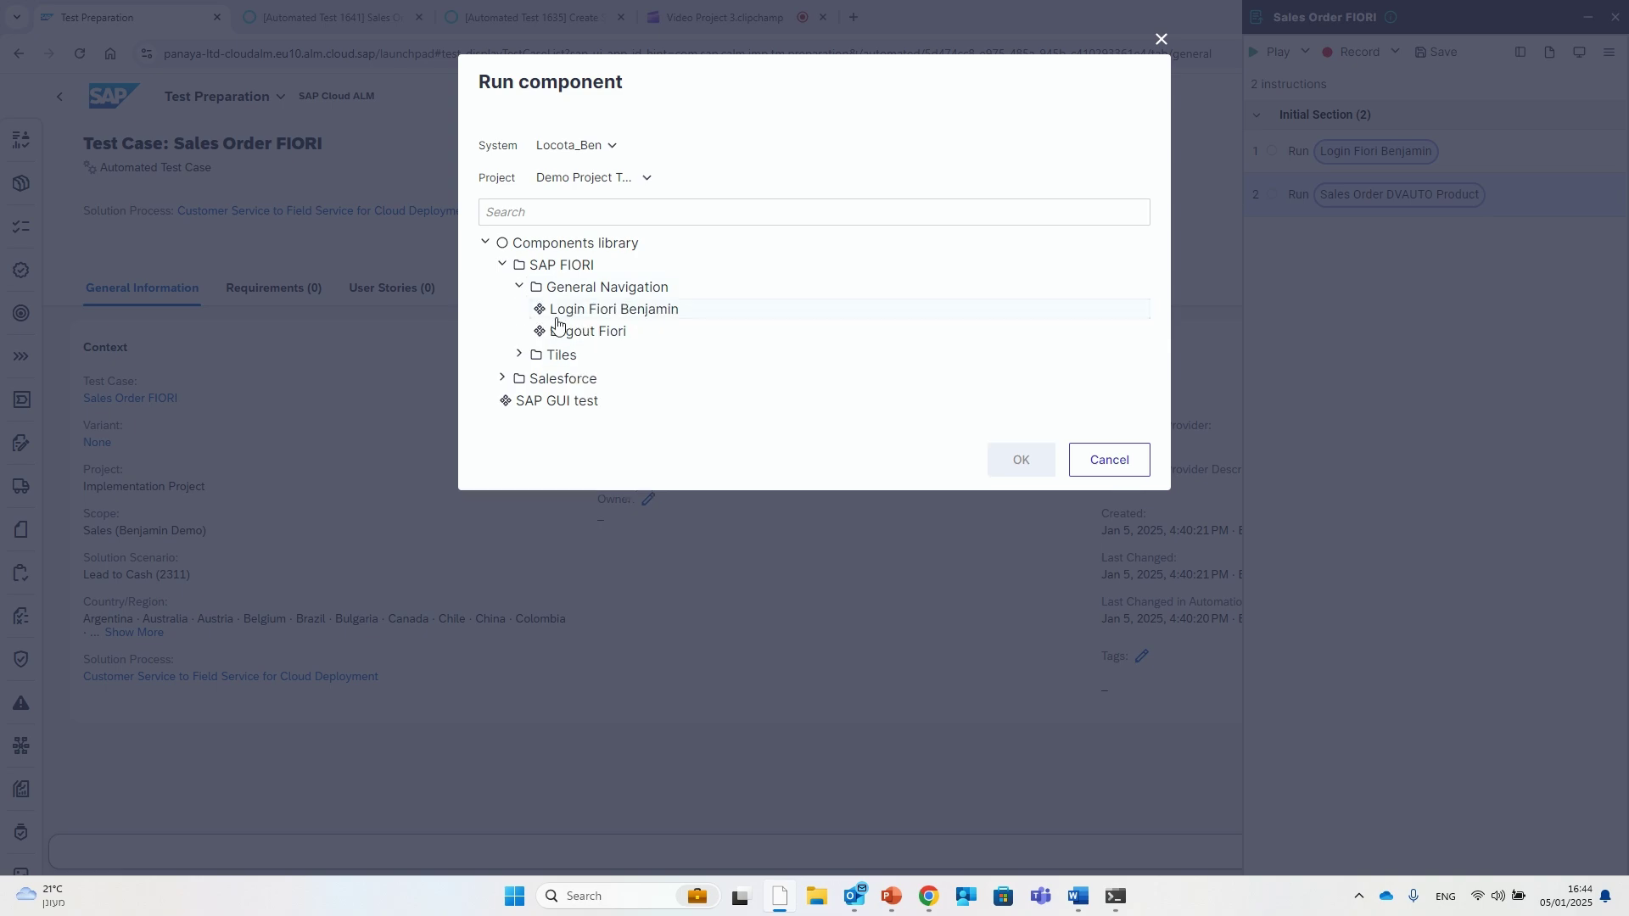
left_click(562, 331)
left_click(1022, 458)
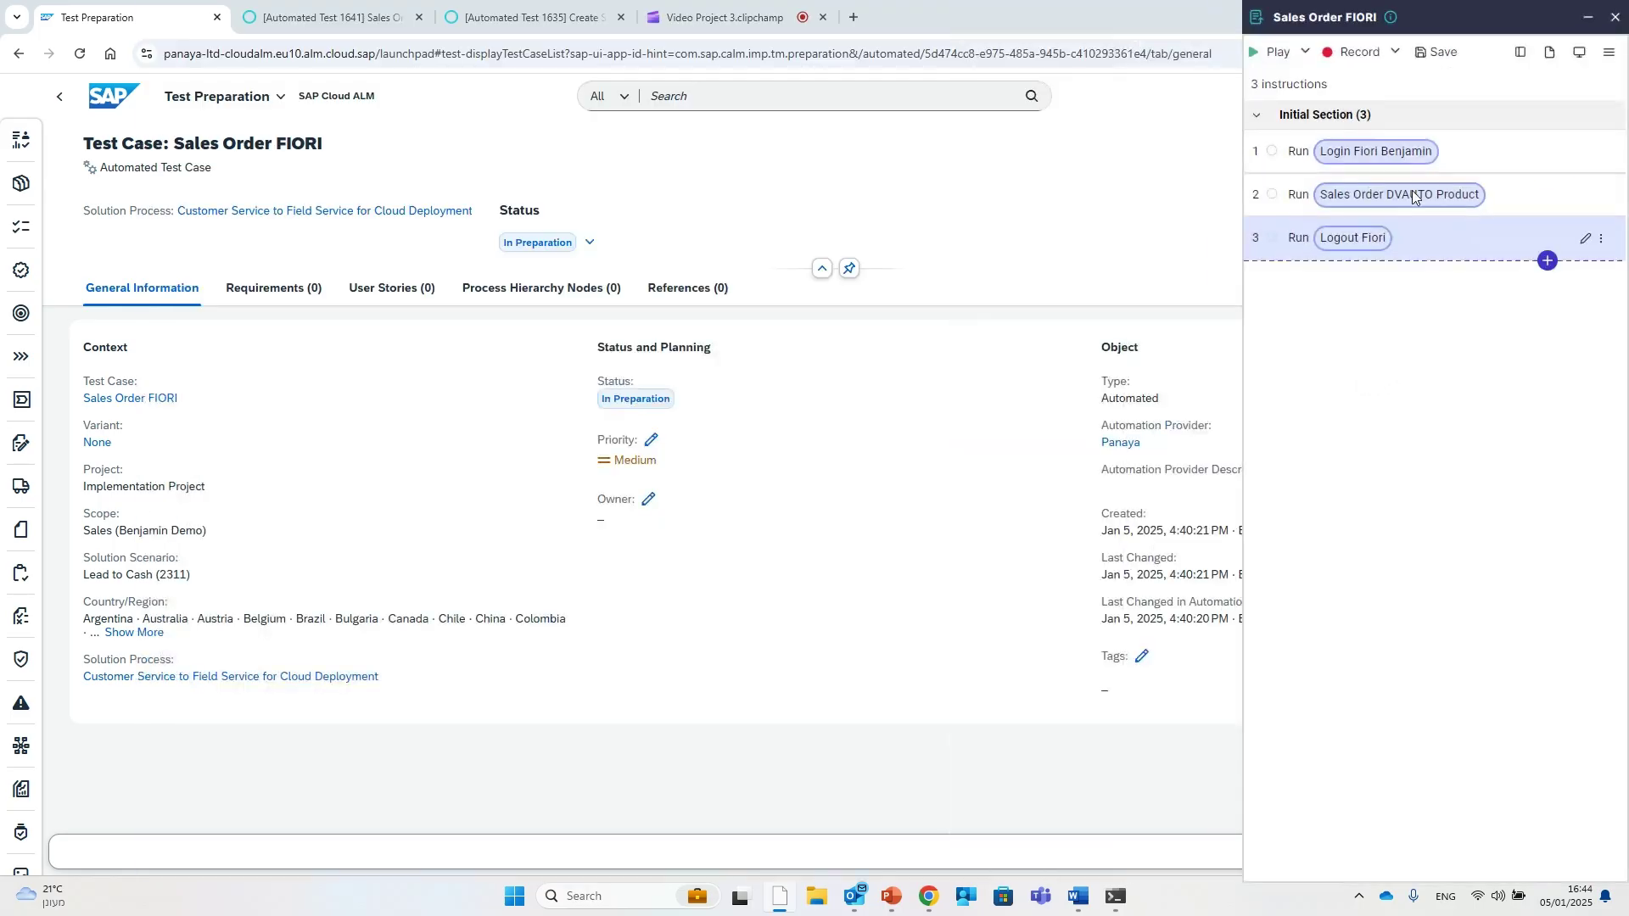
Step: Save the three-step script and set Automated Test 1641's automation state to Ready
left_click(1439, 52)
left_click(331, 17)
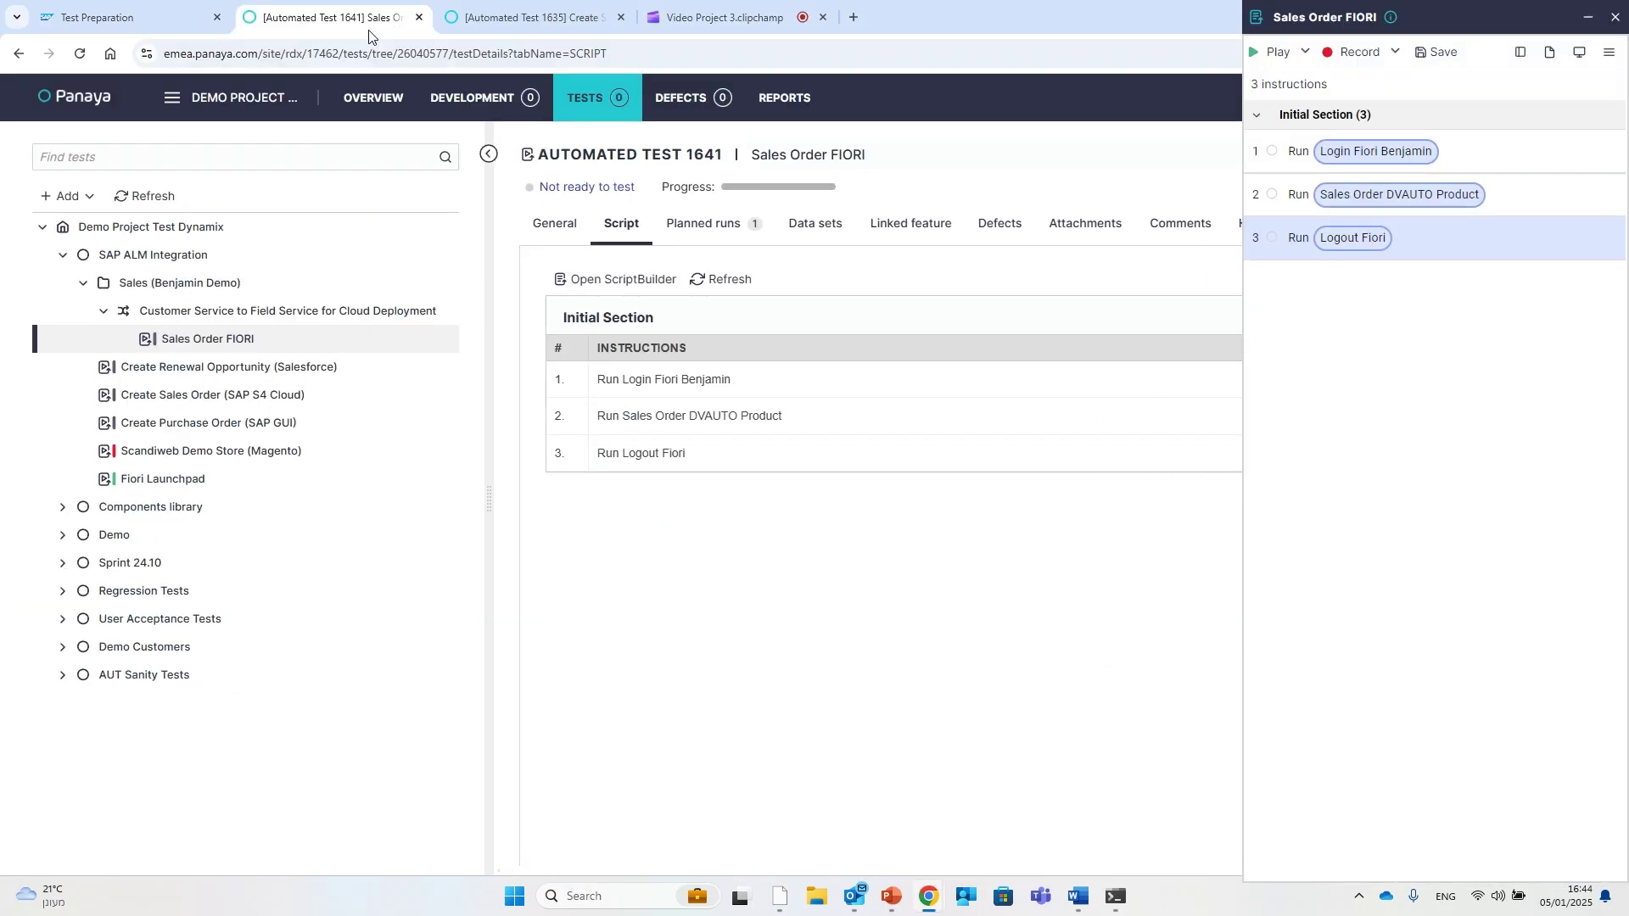
left_click(556, 223)
left_click(1589, 20)
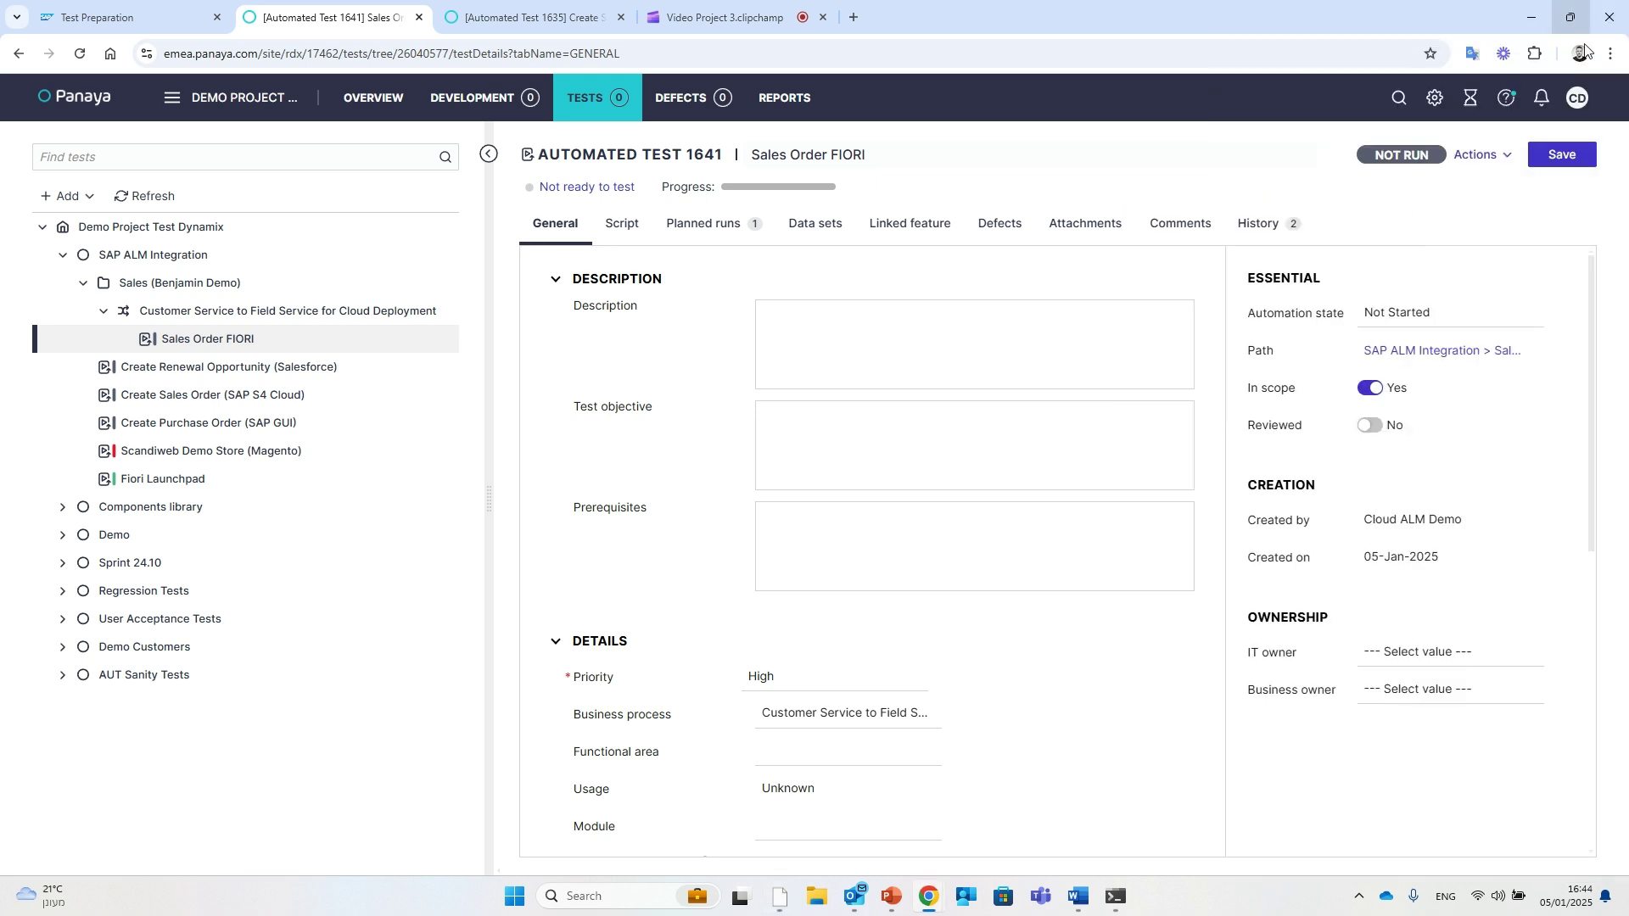
left_click(1422, 316)
left_click(1418, 442)
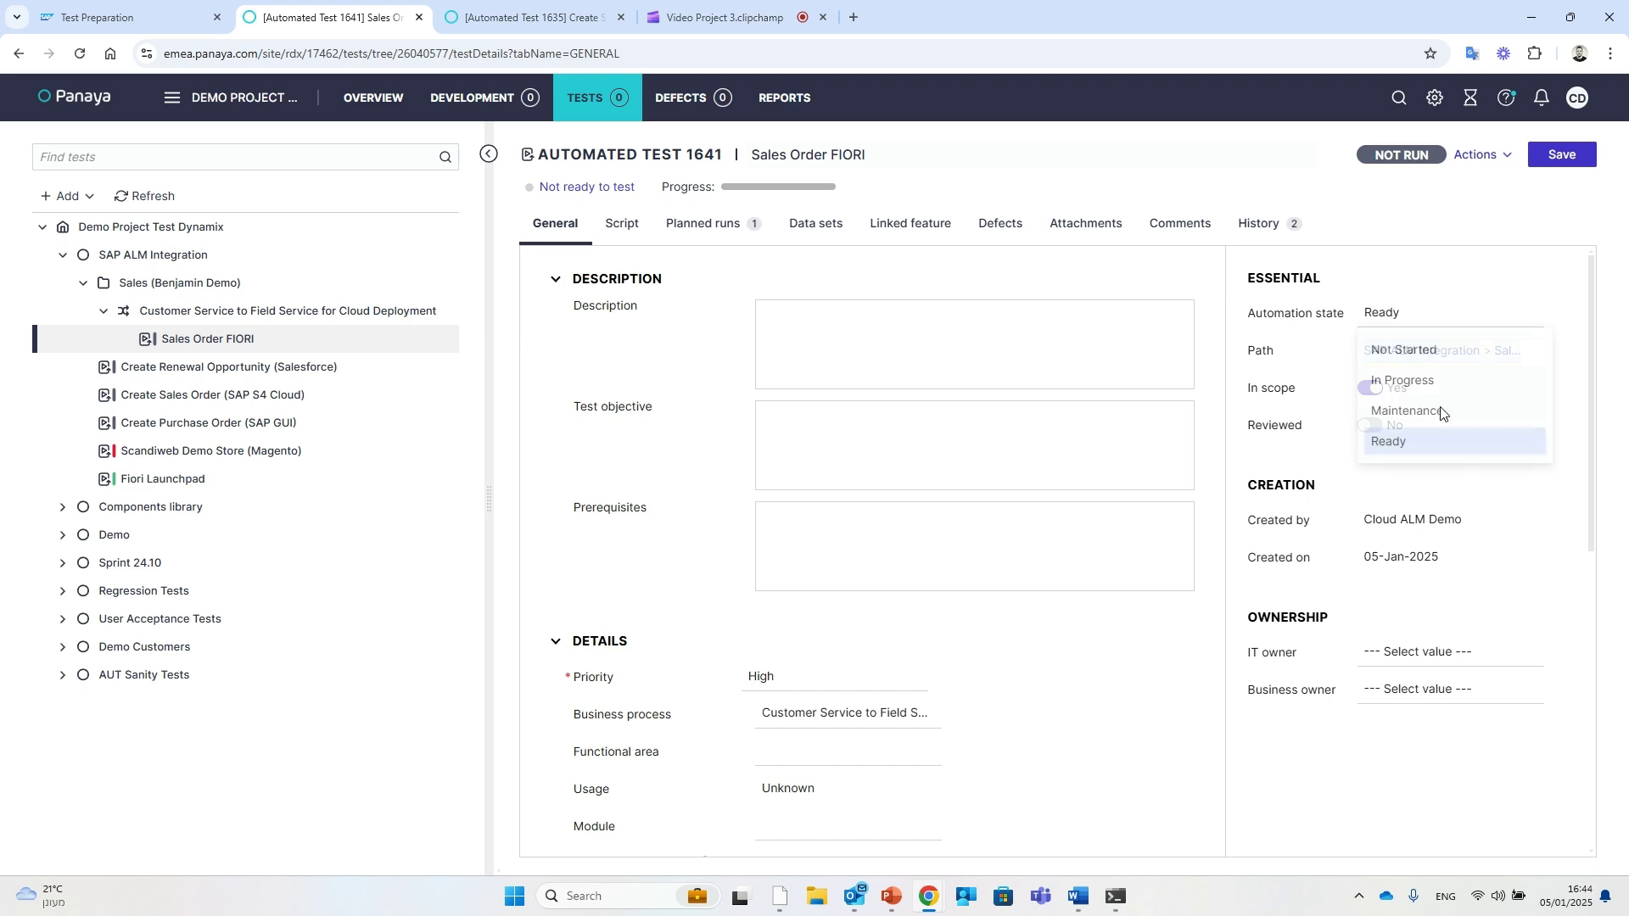
left_click(1577, 165)
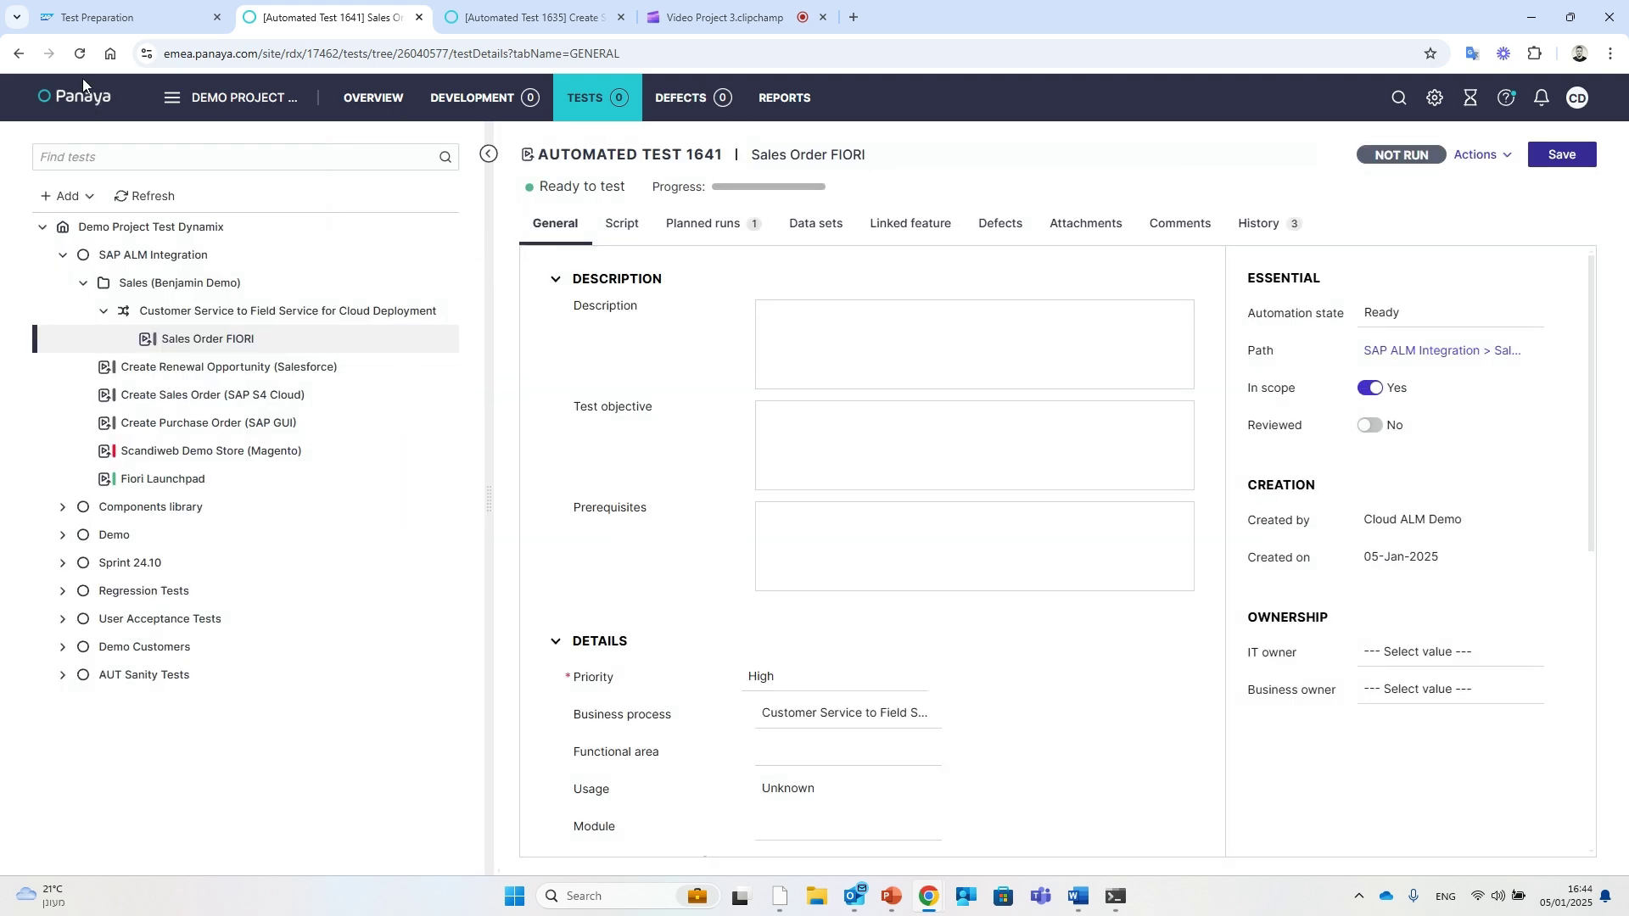